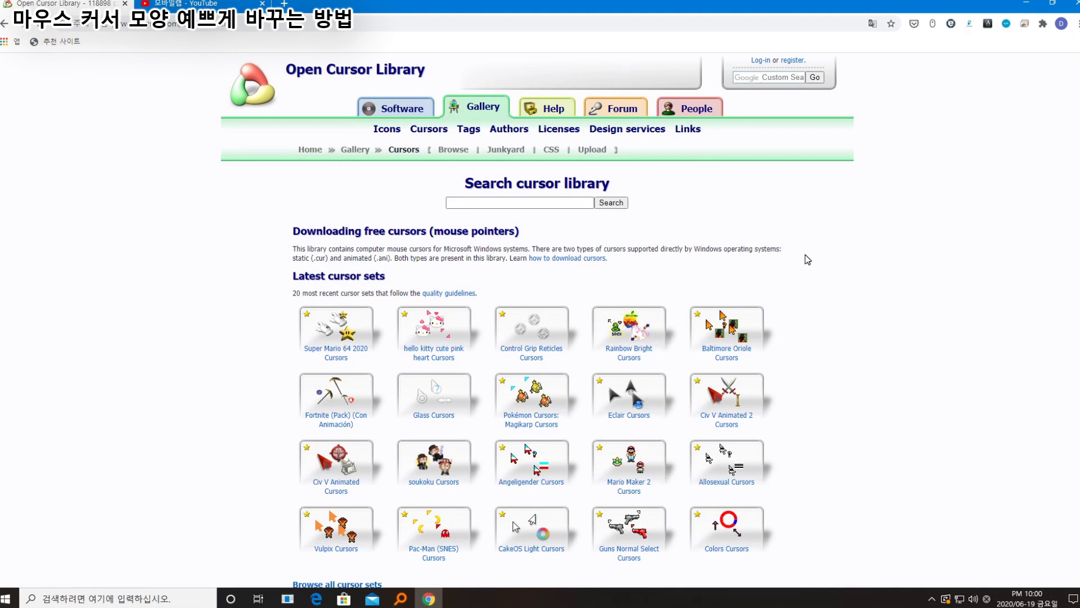
- Look through the cursor sets on page 136 of the cursor library
{"action": "scroll", "coordinate": [805, 256], "scroll_direction": "down", "scroll_amount": 2}
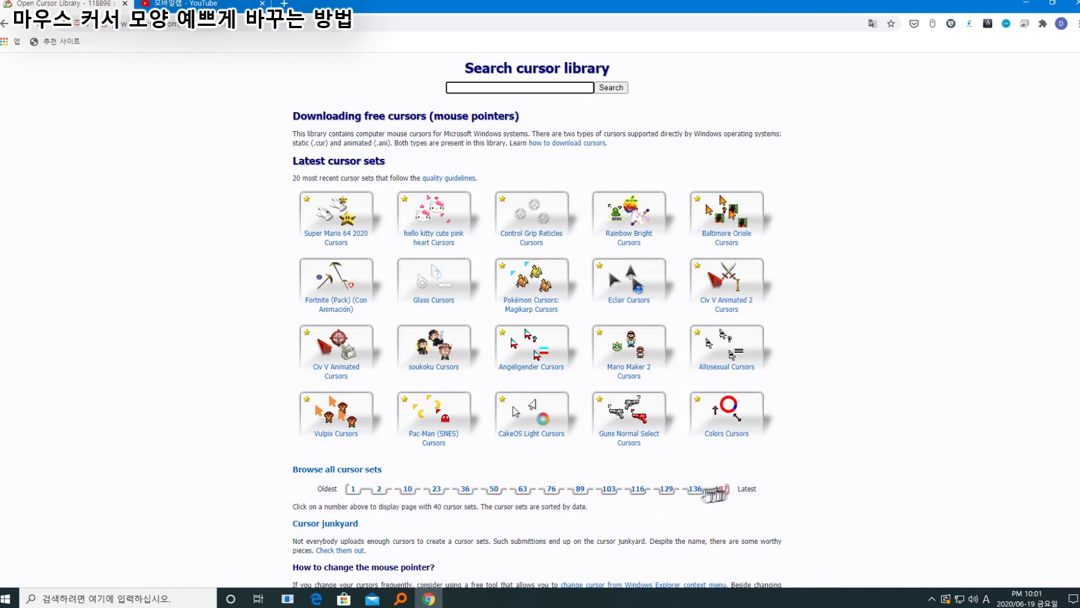
{"action": "left_click", "coordinate": [660, 494]}
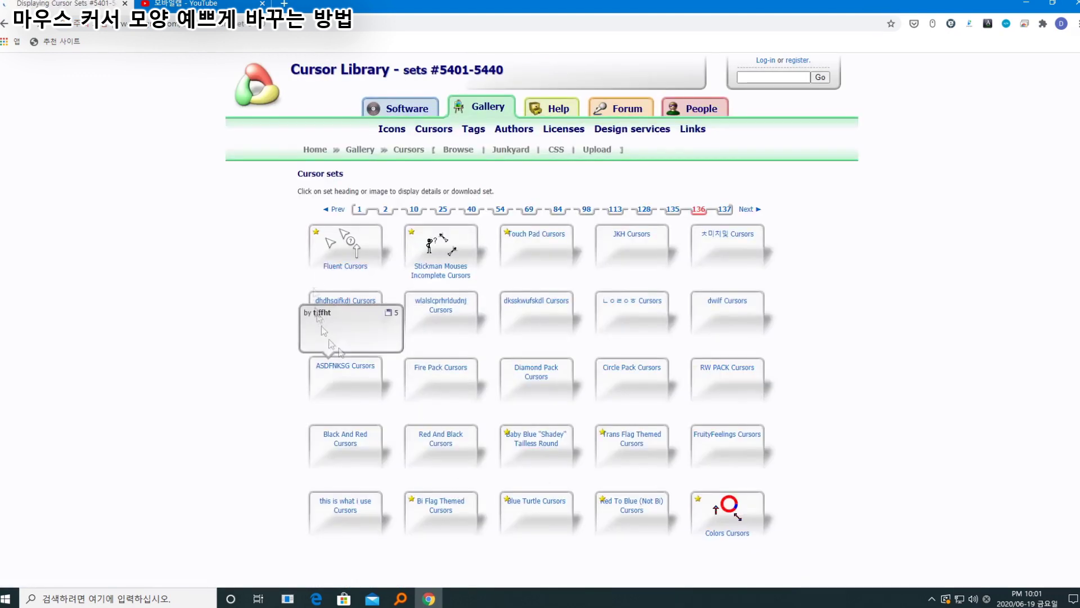
{"action": "scroll", "coordinate": [890, 374], "scroll_direction": "down", "scroll_amount": 3}
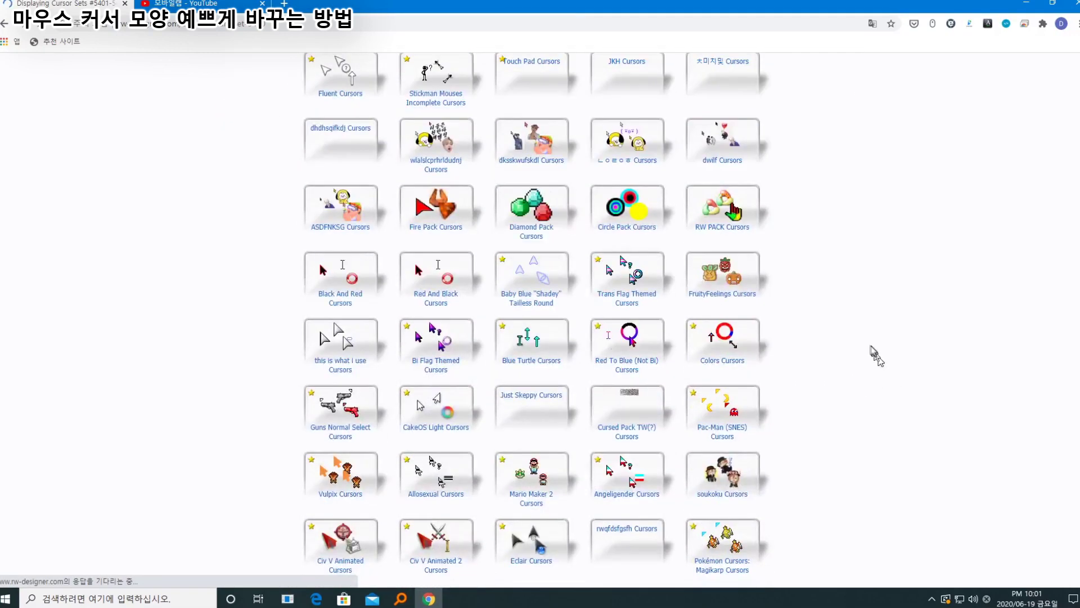
{"action": "scroll", "coordinate": [869, 342], "scroll_direction": "down", "scroll_amount": 1}
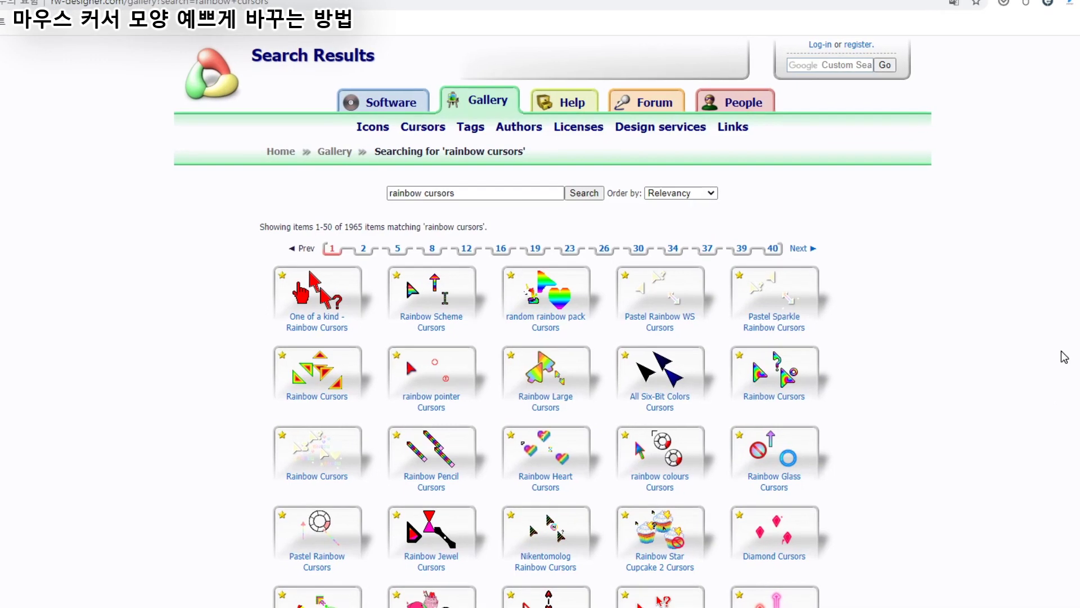
- Open the Rainbow Large Cursors set from the rainbow cursors search results, review its cursors and download the set
{"action": "mouse_move", "coordinate": [556, 384]}
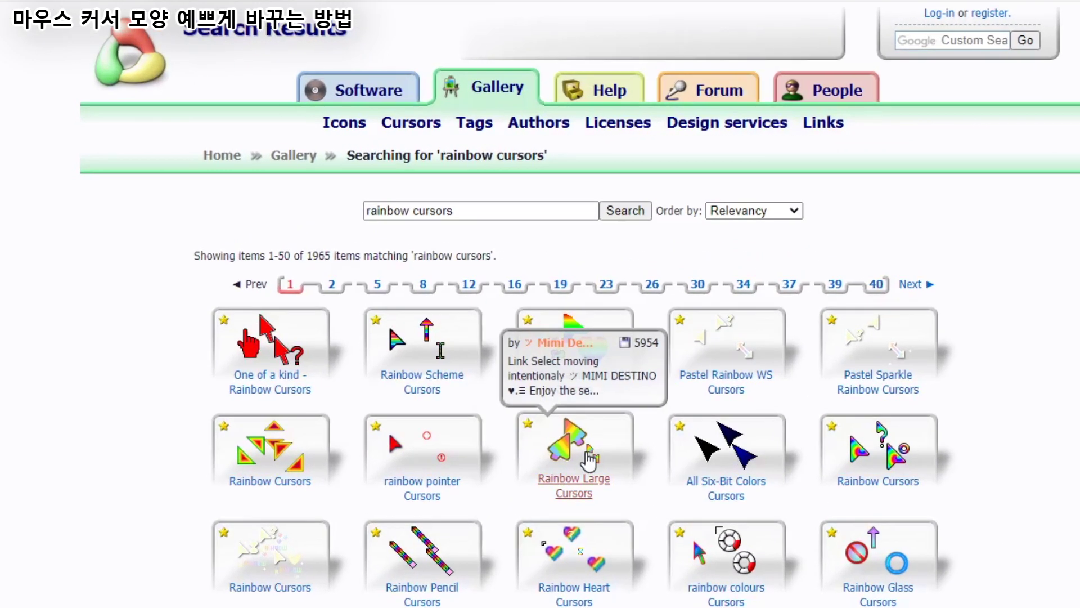
{"action": "left_click", "coordinate": [588, 461]}
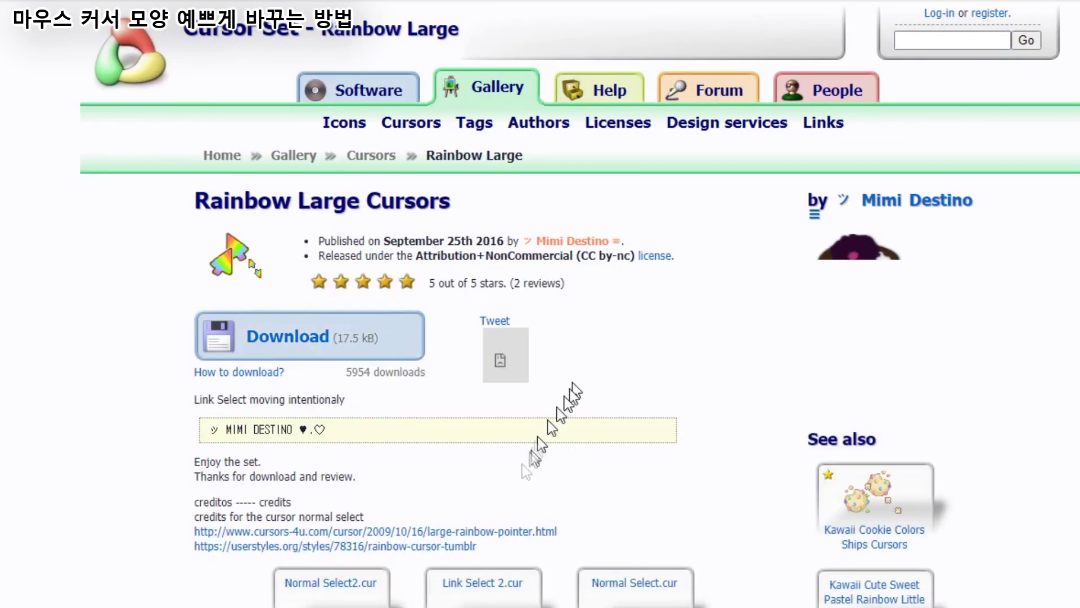
{"action": "scroll", "coordinate": [11, 364], "scroll_direction": "down", "scroll_amount": 6}
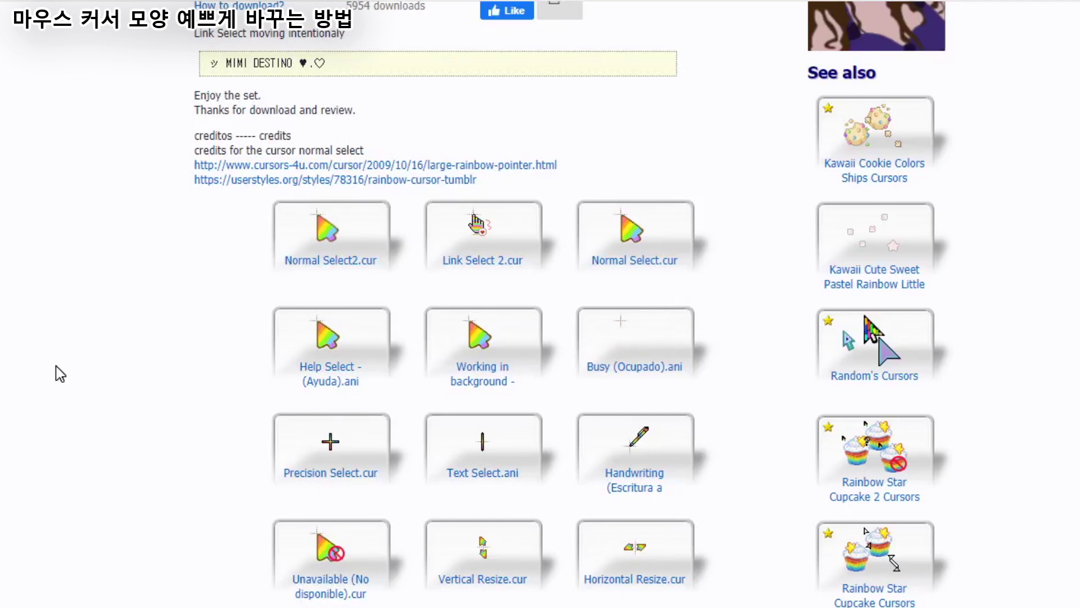
{"action": "scroll", "coordinate": [58, 373], "scroll_direction": "up", "scroll_amount": 5}
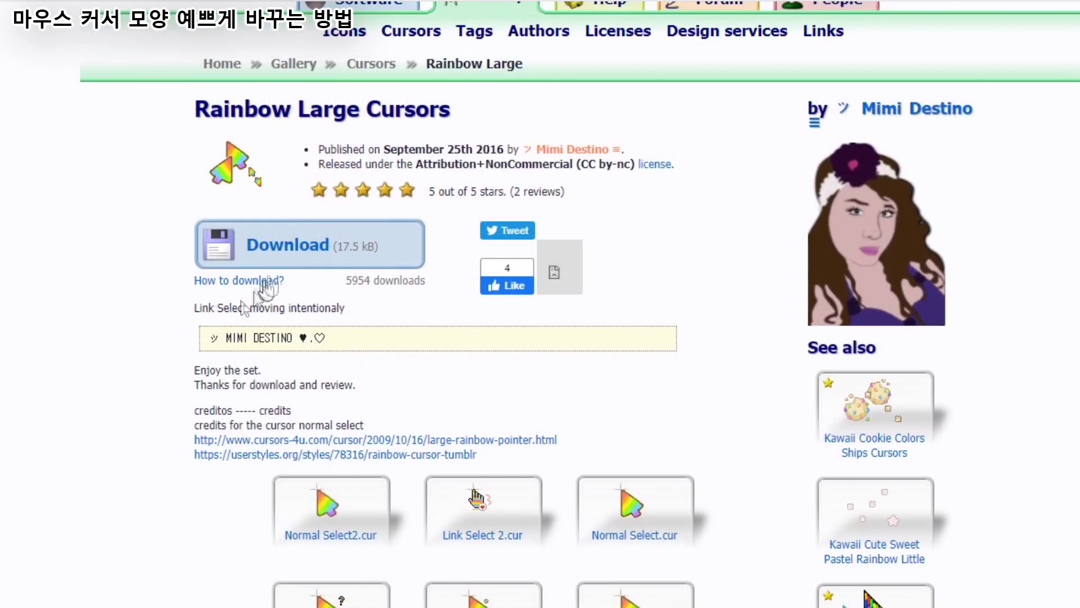
{"action": "left_click", "coordinate": [284, 250]}
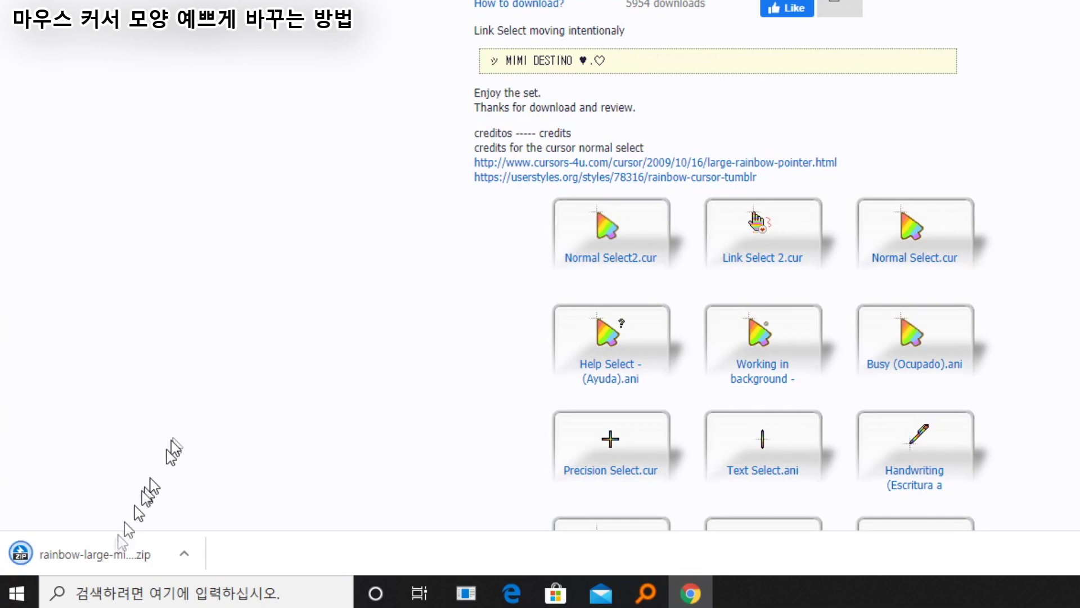
- Extract all files of the downloaded cursor zip into a subfolder of Downloads named after the archive
{"action": "left_click", "coordinate": [113, 546]}
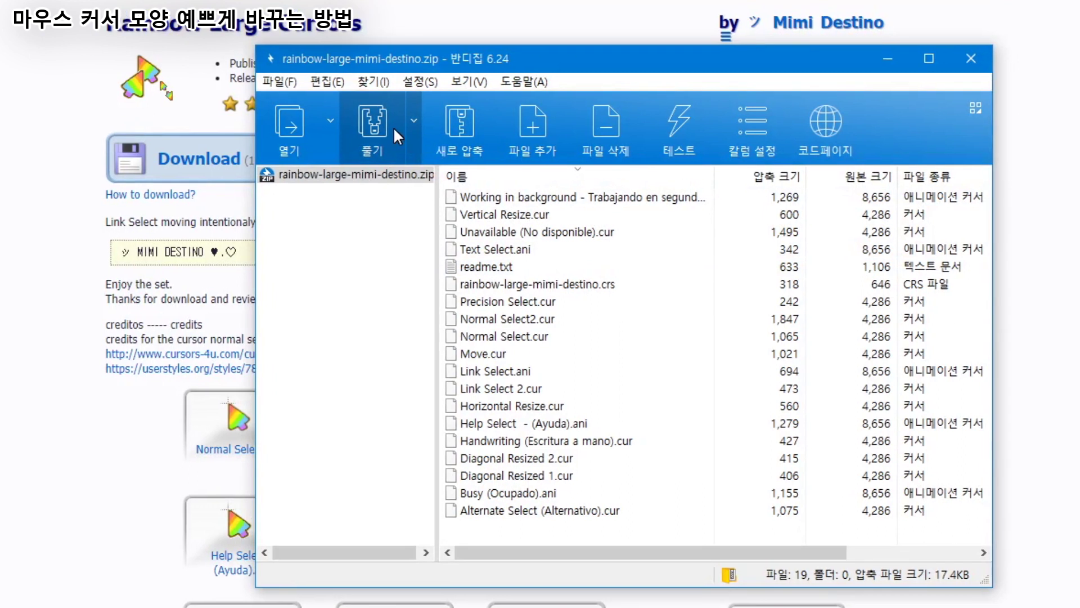
{"action": "left_click", "coordinate": [575, 28]}
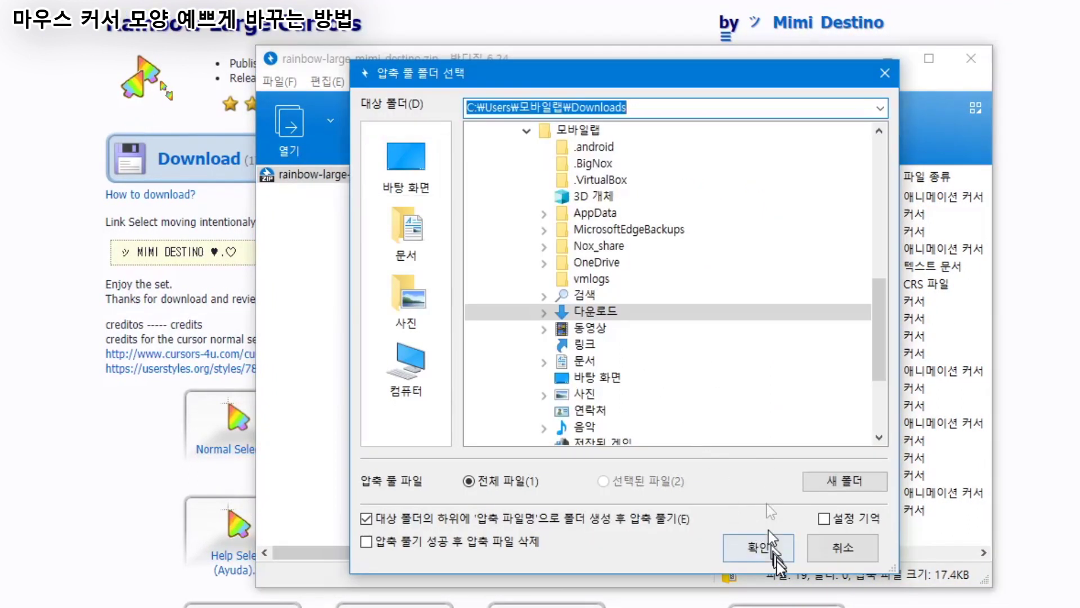
{"action": "left_click", "coordinate": [763, 552]}
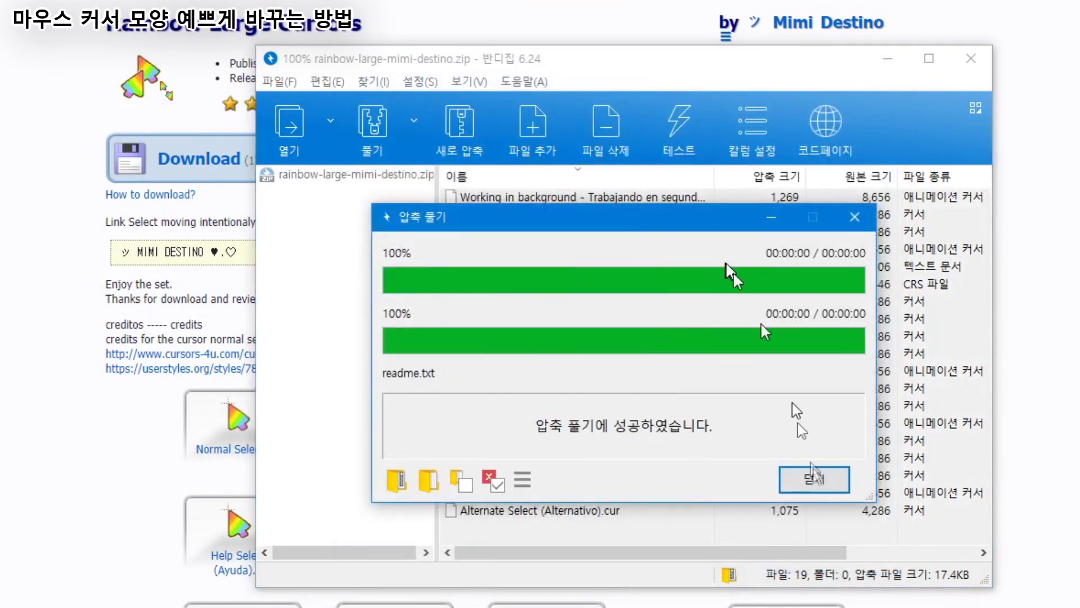
{"action": "left_click", "coordinate": [814, 482]}
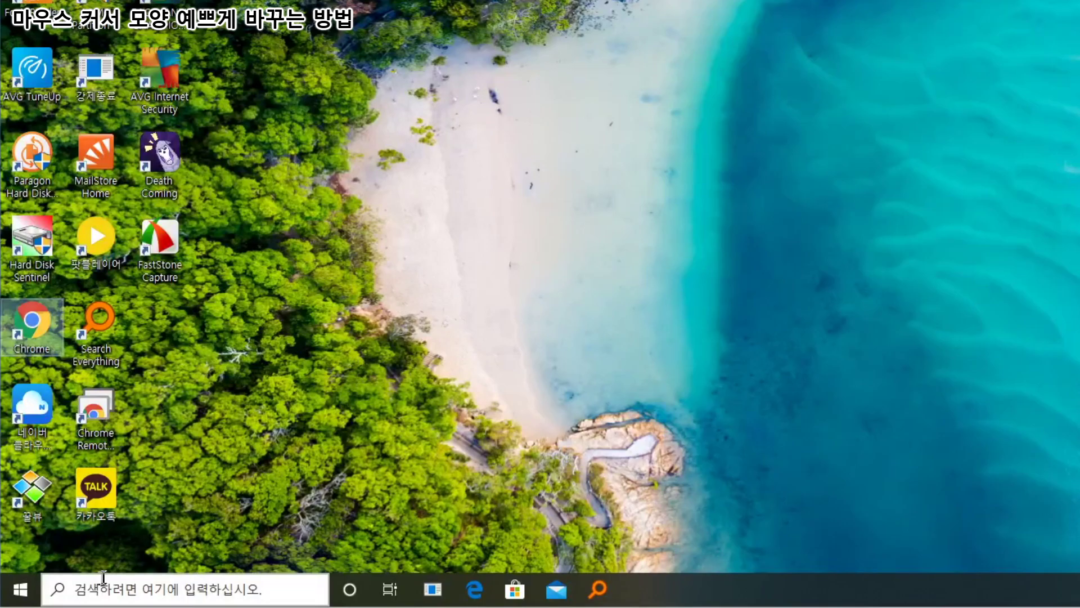
- Find the Windows mouse settings by searching for 마우스 and open the pointer customization in the additional mouse options
{"action": "left_click", "coordinate": [118, 592]}
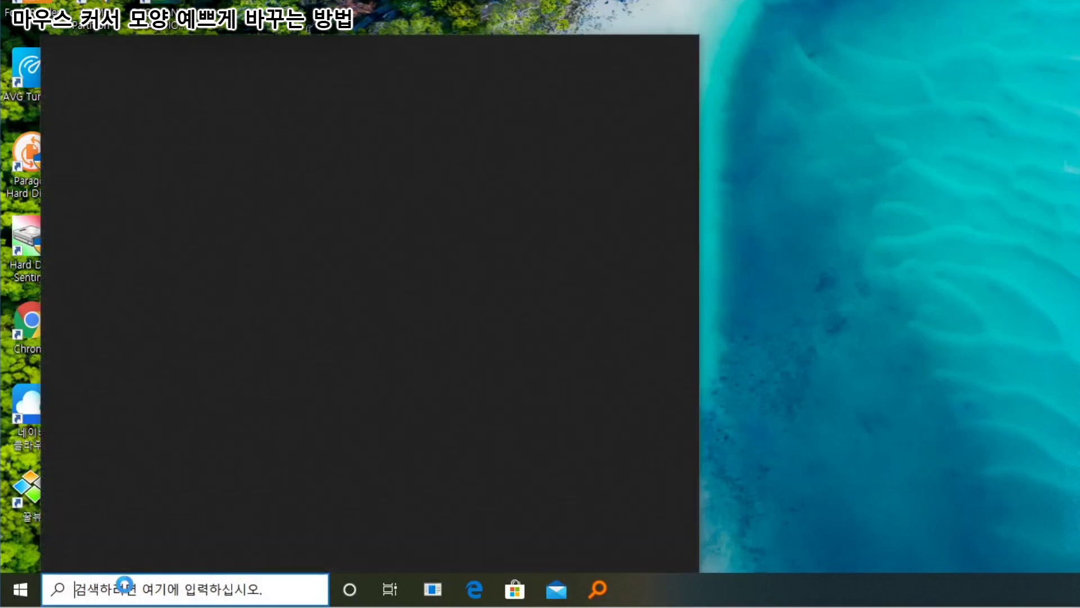
{"action": "type", "text": "마우스"}
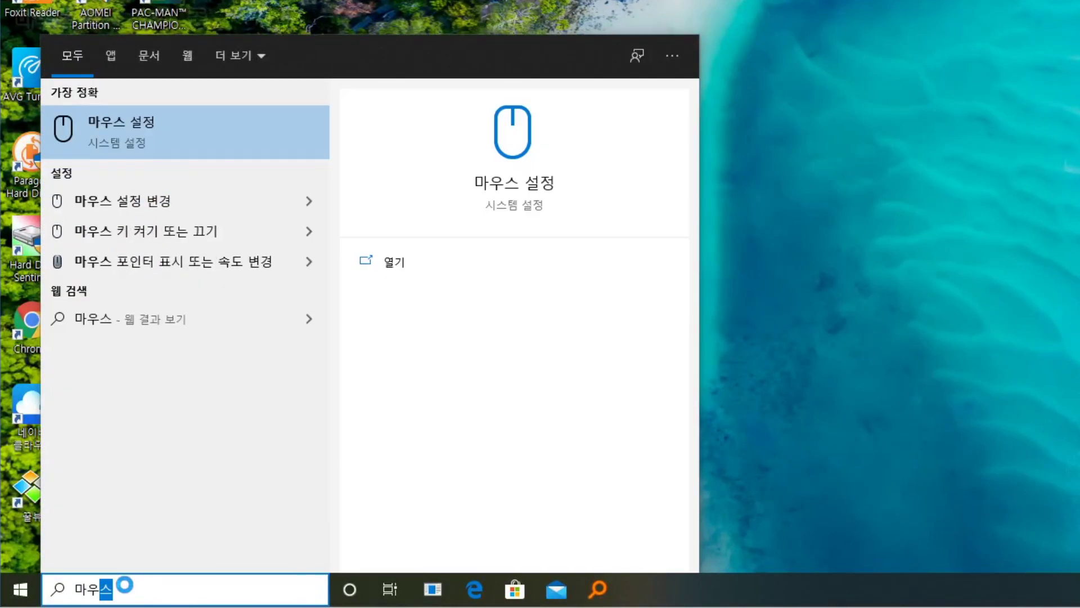
{"action": "left_click", "coordinate": [131, 142]}
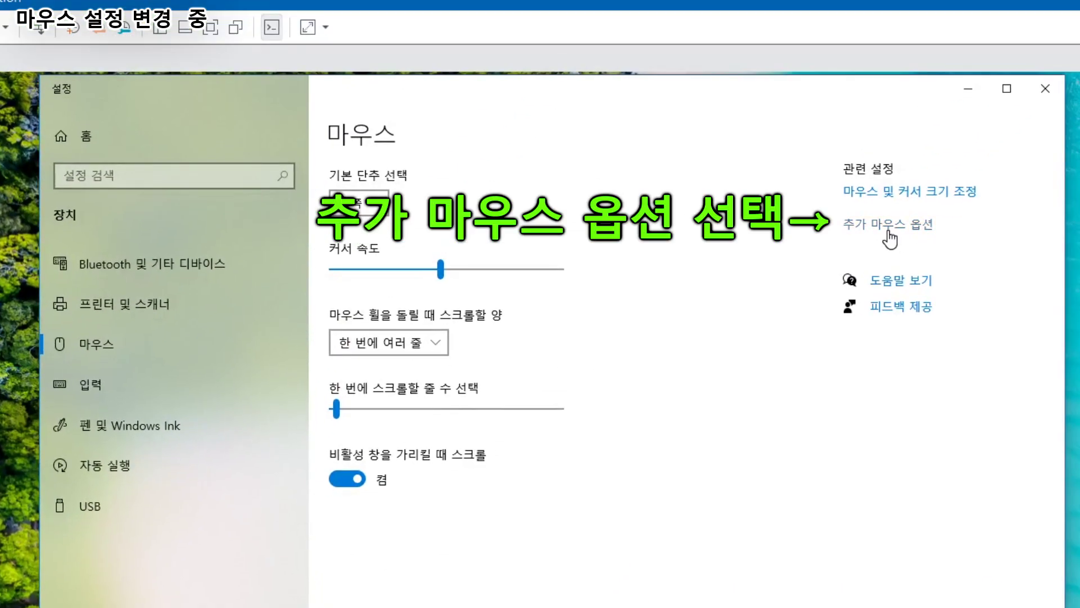
{"action": "left_click", "coordinate": [888, 225]}
{"action": "left_click_drag", "start_coordinate": [140, 147], "coordinate": [439, 173]}
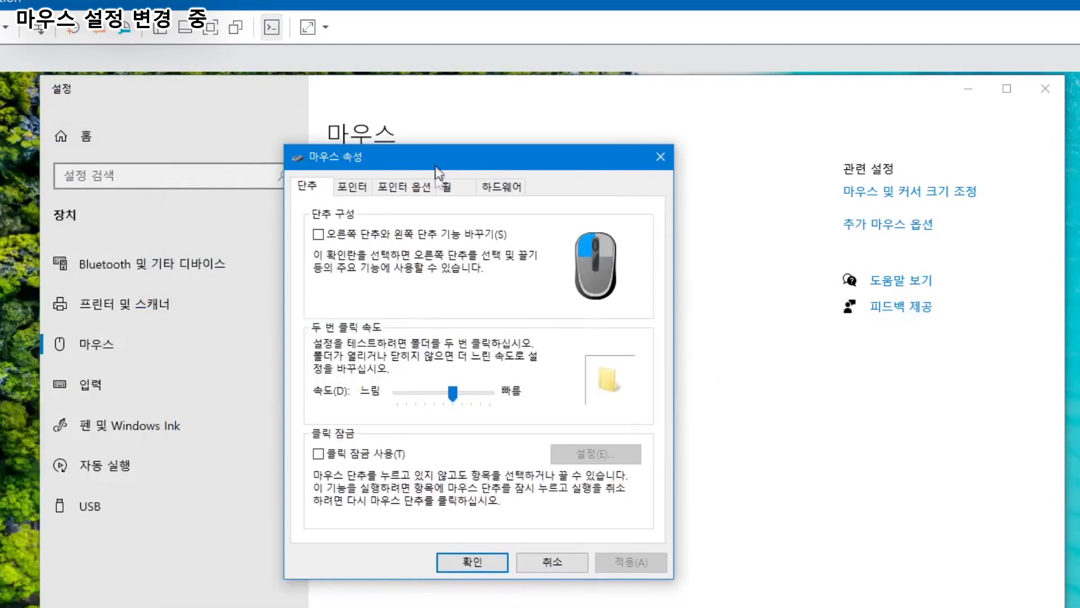
{"action": "left_click", "coordinate": [361, 188]}
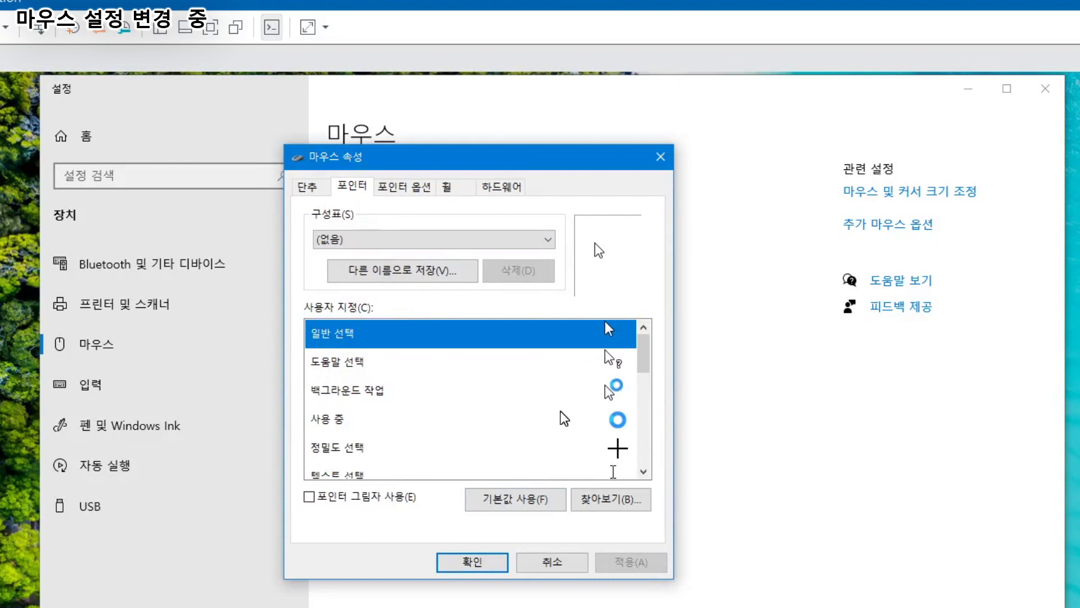
- For the 일반 선택 (normal select) pointer, browse to the extracted rainbow cursor folder in Downloads
{"action": "left_click", "coordinate": [349, 368]}
{"action": "left_click", "coordinate": [362, 394]}
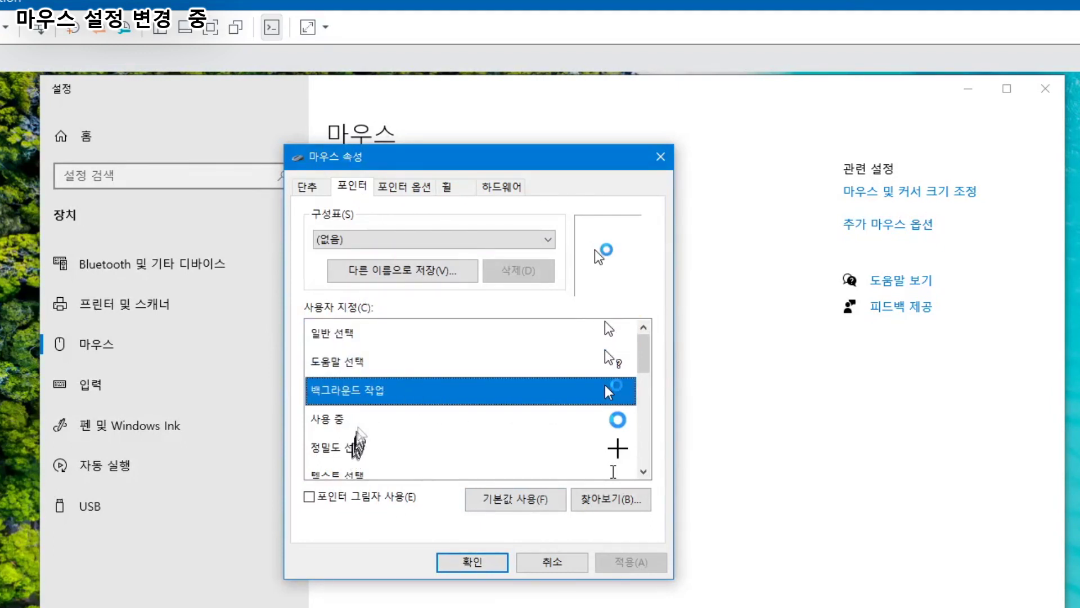
{"action": "left_click", "coordinate": [338, 336]}
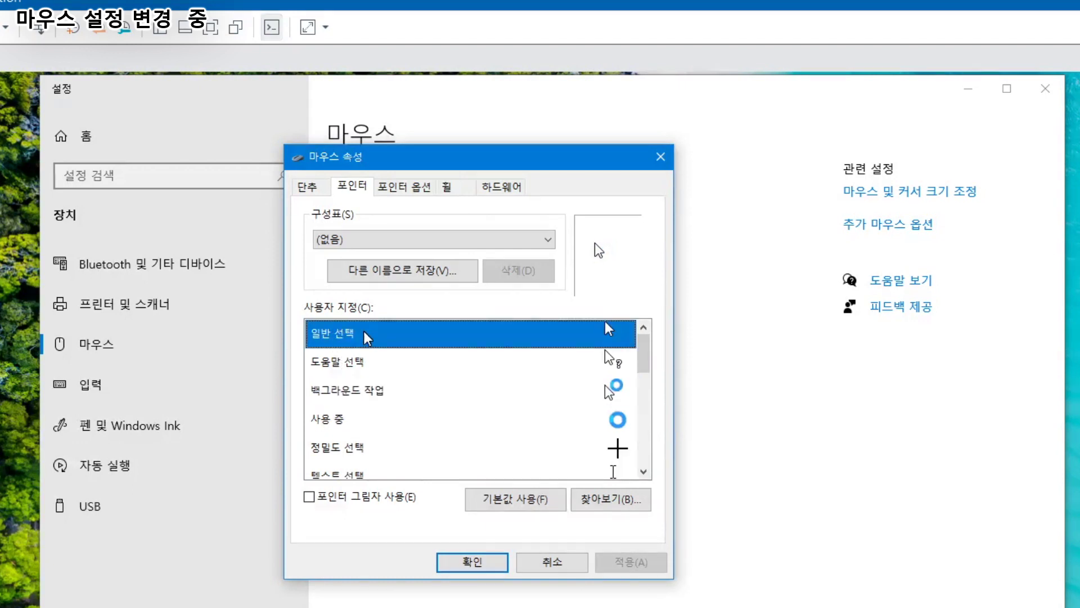
{"action": "left_click", "coordinate": [614, 502]}
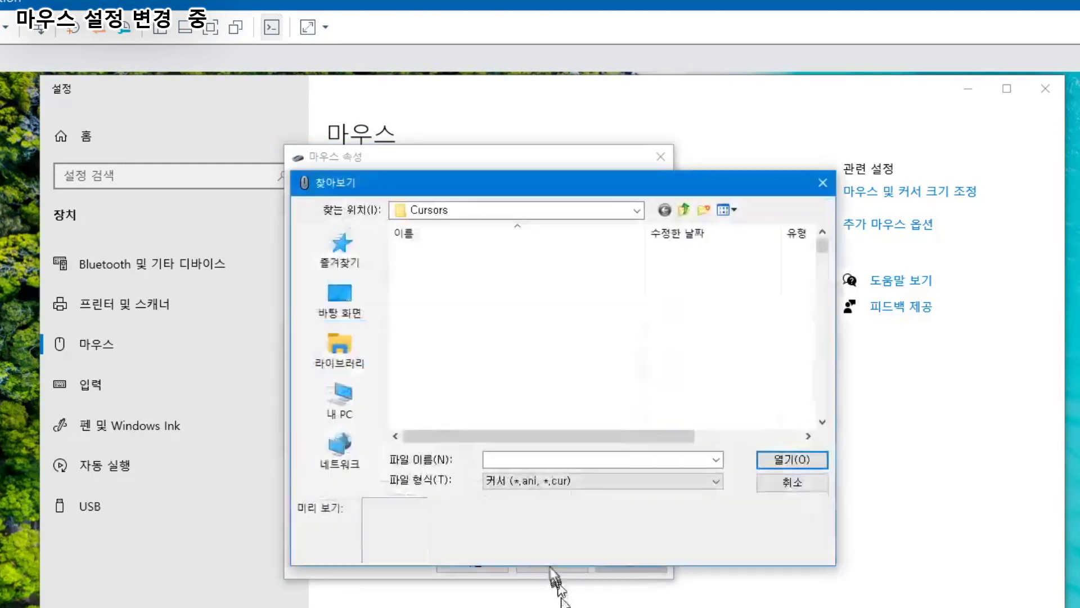
{"action": "left_click_drag", "start_coordinate": [530, 185], "coordinate": [958, 167]}
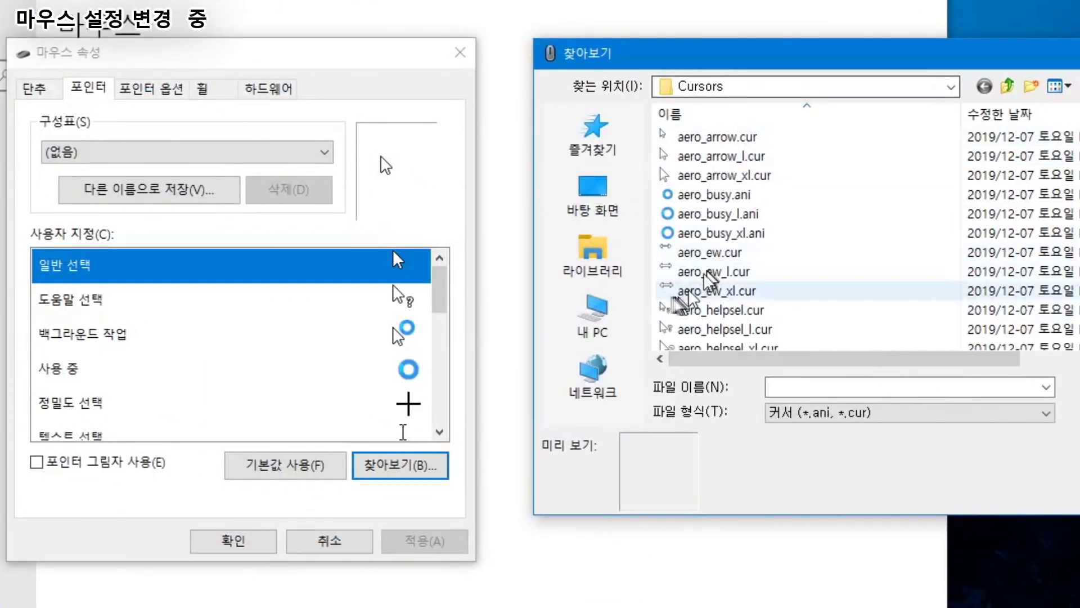
{"action": "left_click", "coordinate": [603, 303]}
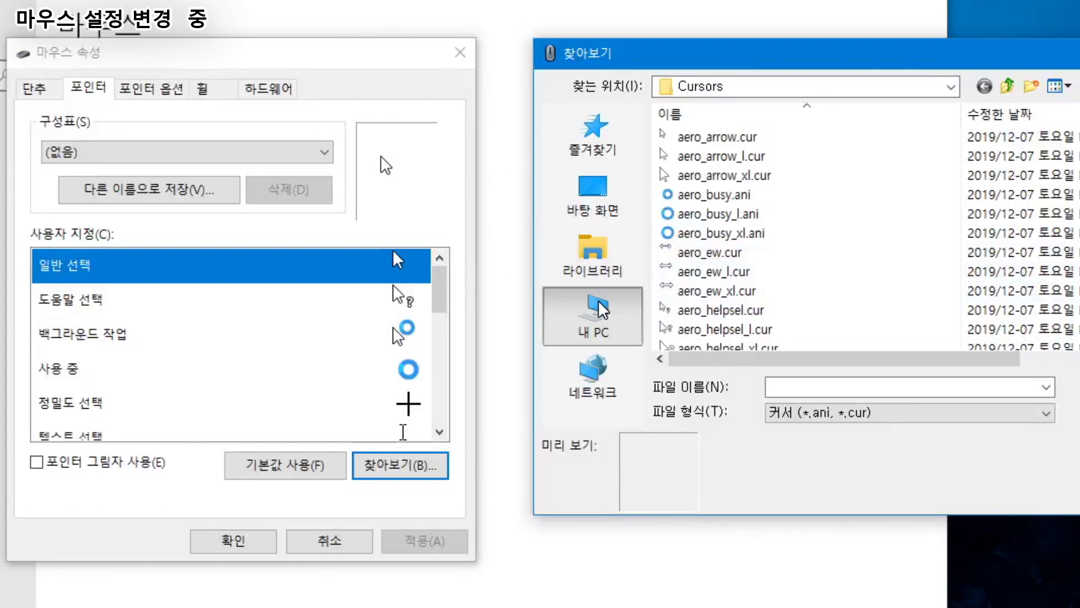
{"action": "left_click", "coordinate": [602, 273]}
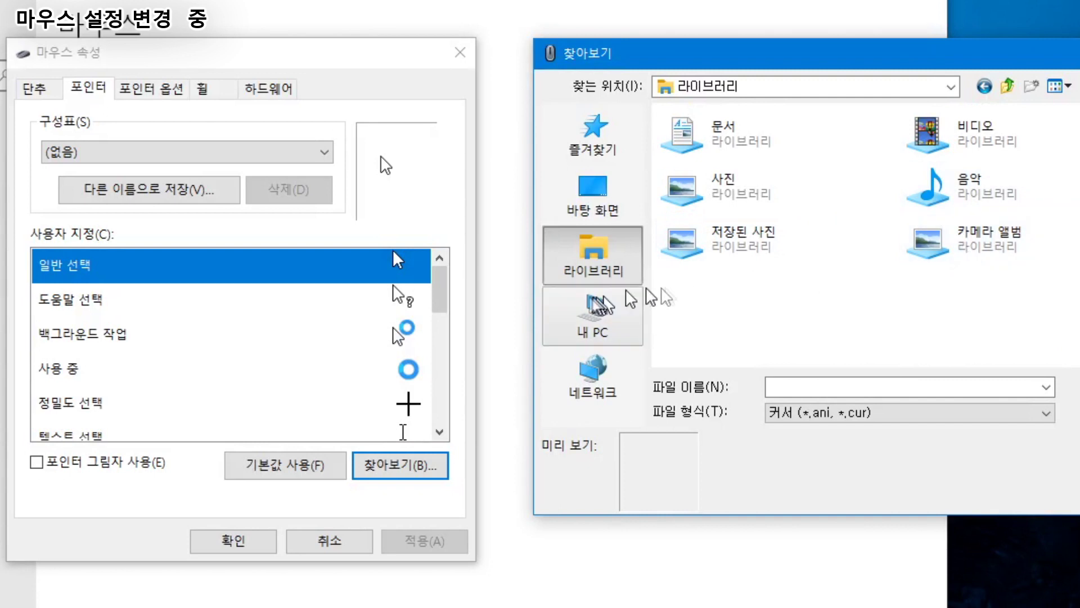
{"action": "left_click", "coordinate": [590, 303]}
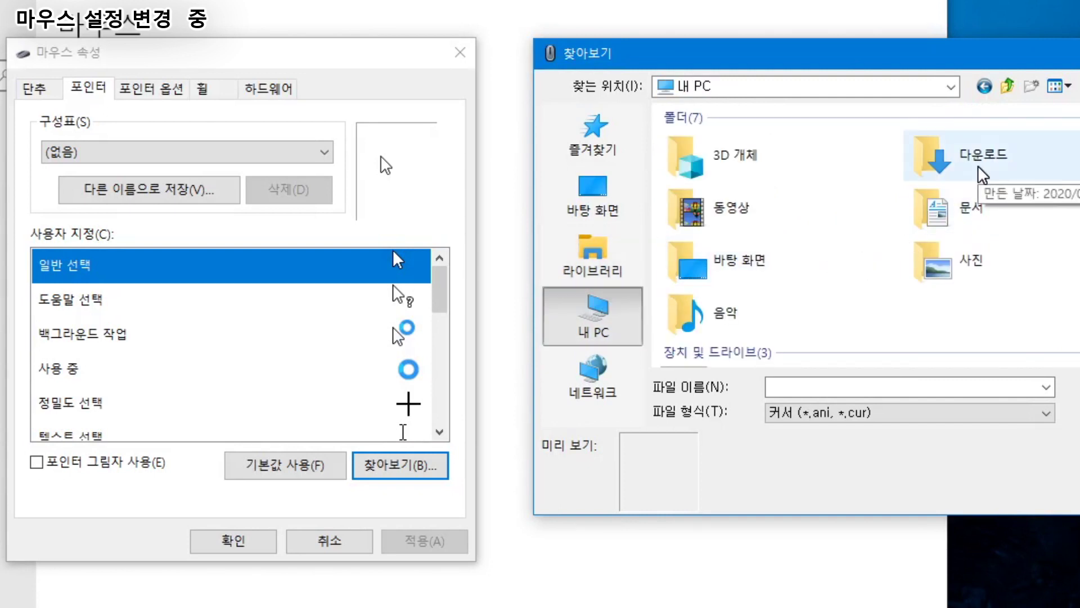
{"action": "double_click", "coordinate": [981, 174]}
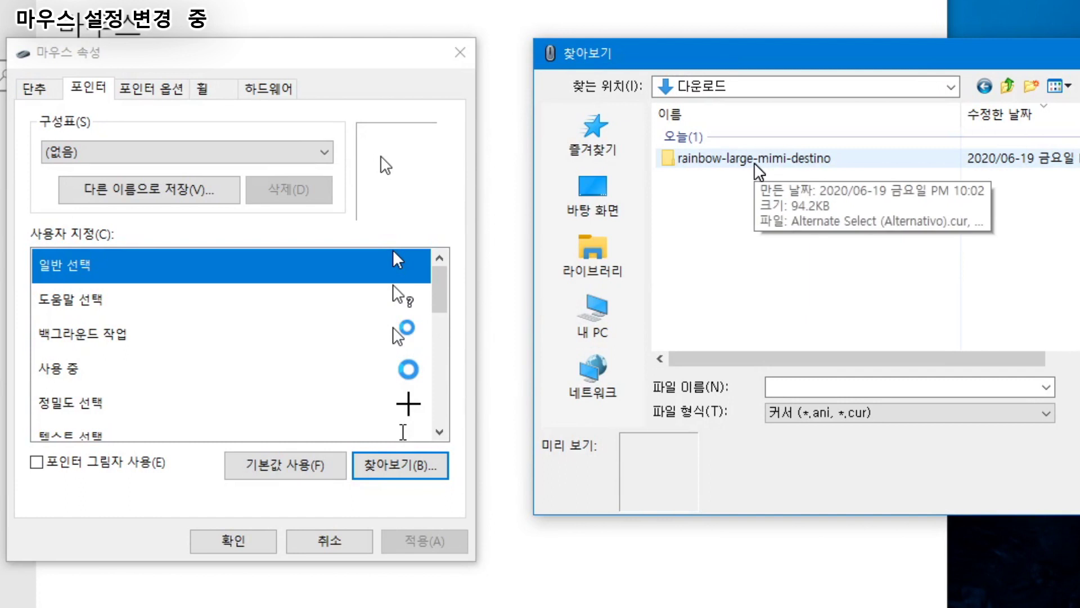
{"action": "double_click", "coordinate": [753, 158]}
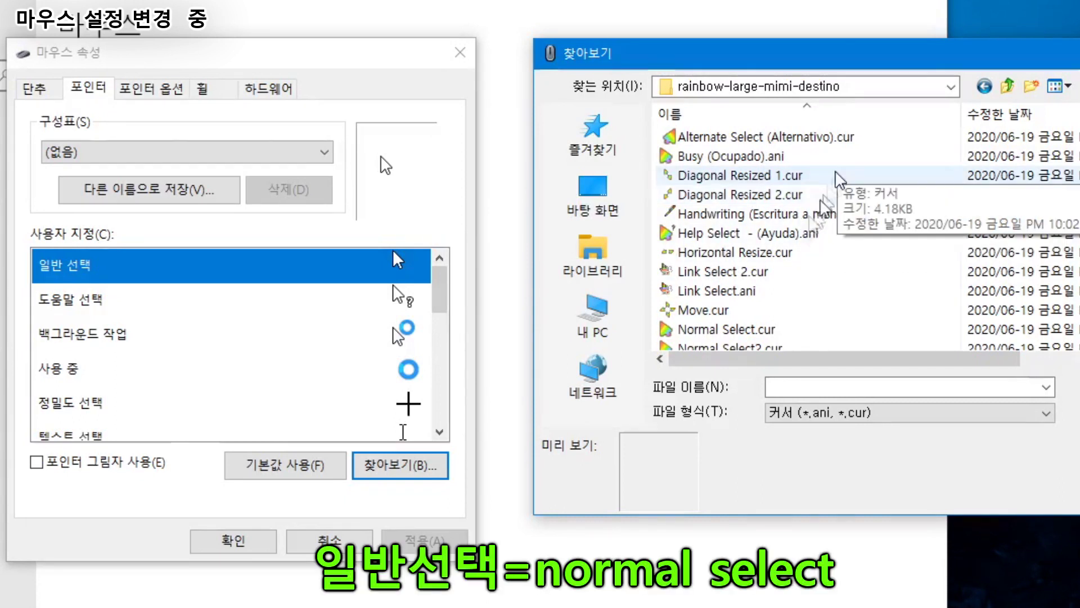
- Compare the two normal select cursor files and assign Normal Select.cur to the 일반 선택 pointer
{"action": "left_click", "coordinate": [757, 329]}
{"action": "left_click", "coordinate": [756, 347]}
{"action": "scroll", "coordinate": [887, 229], "scroll_direction": "down", "scroll_amount": 2}
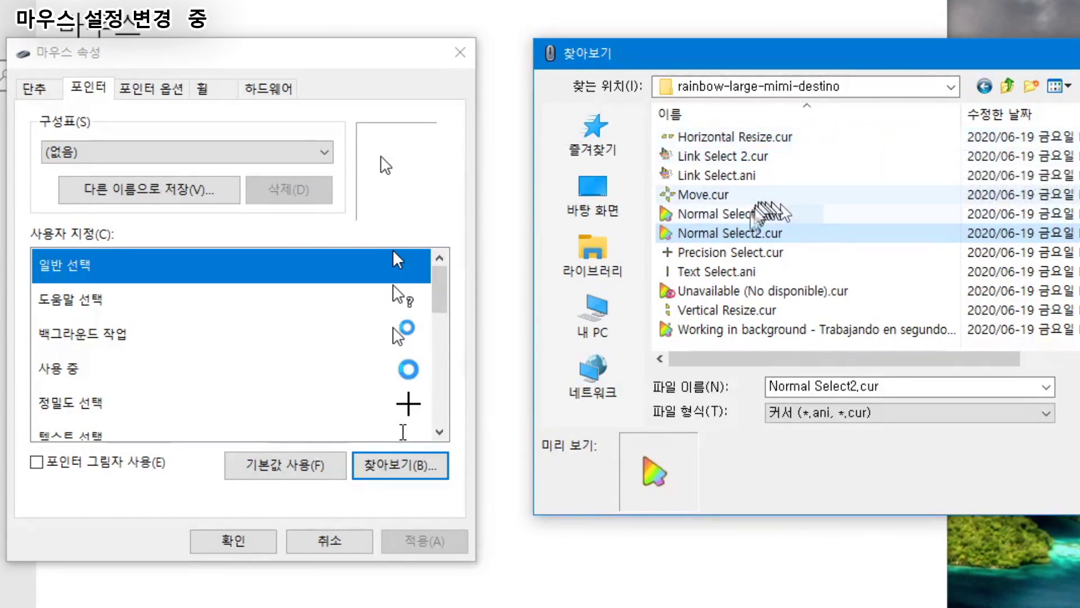
{"action": "left_click", "coordinate": [741, 217]}
{"action": "left_click", "coordinate": [749, 232]}
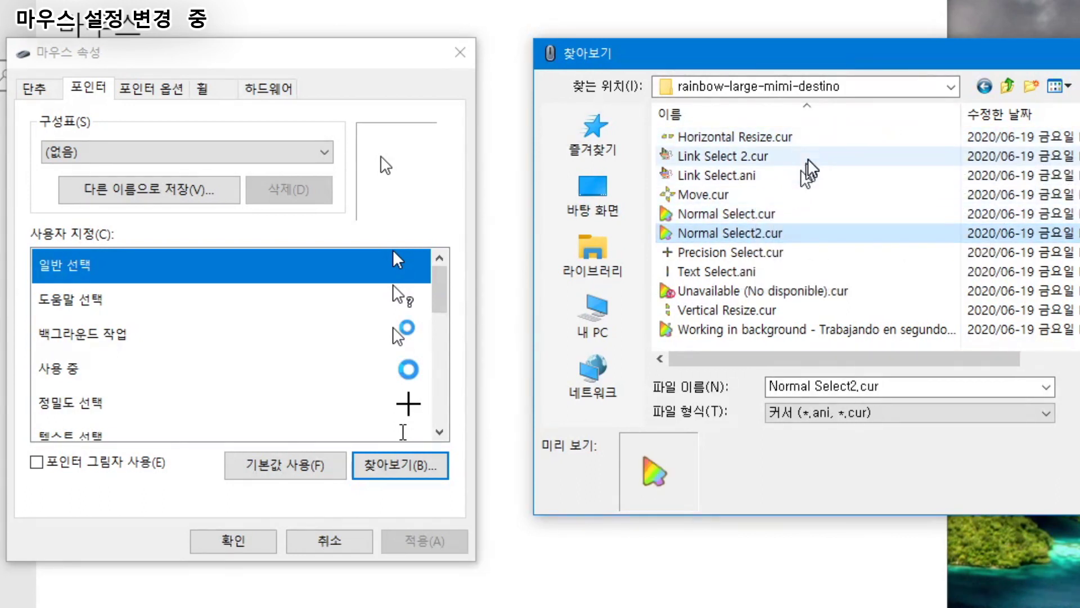
{"action": "left_click", "coordinate": [799, 213]}
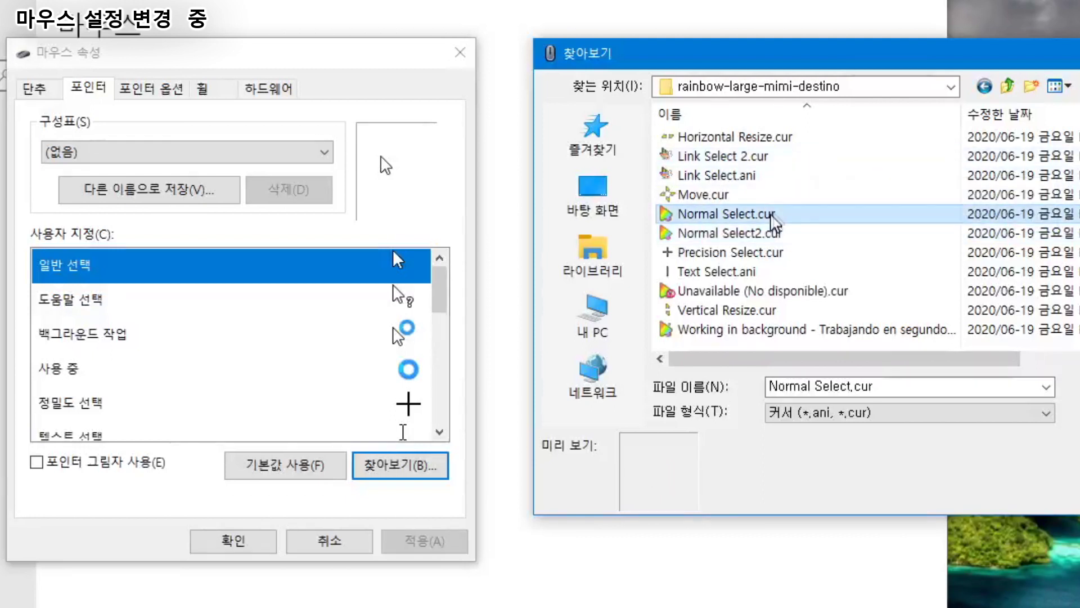
{"action": "double_click", "coordinate": [793, 214]}
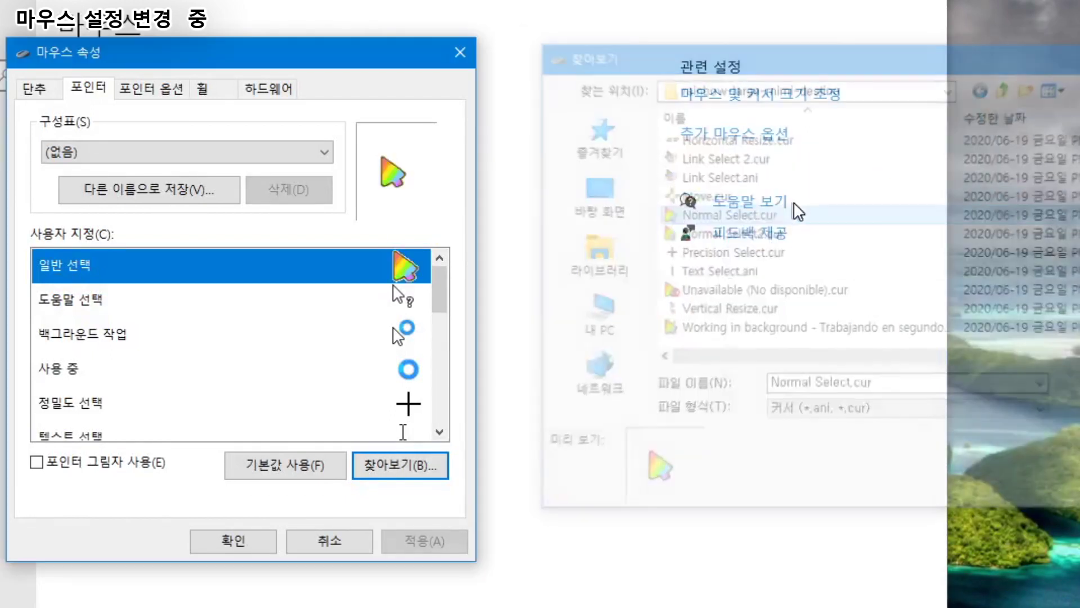
- Assign Help Select - (Ayuda).ani from the rainbow cursor folder to the 도움말 선택 (help select) pointer
{"action": "left_click", "coordinate": [137, 307]}
{"action": "left_click", "coordinate": [419, 466]}
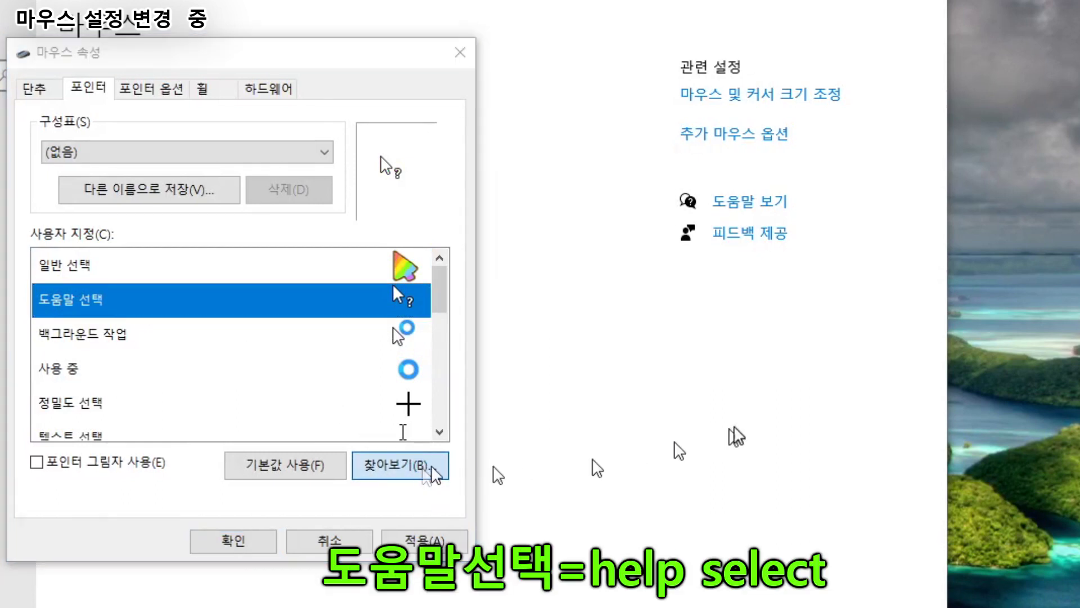
{"action": "left_click_drag", "start_coordinate": [329, 85], "coordinate": [810, 66]}
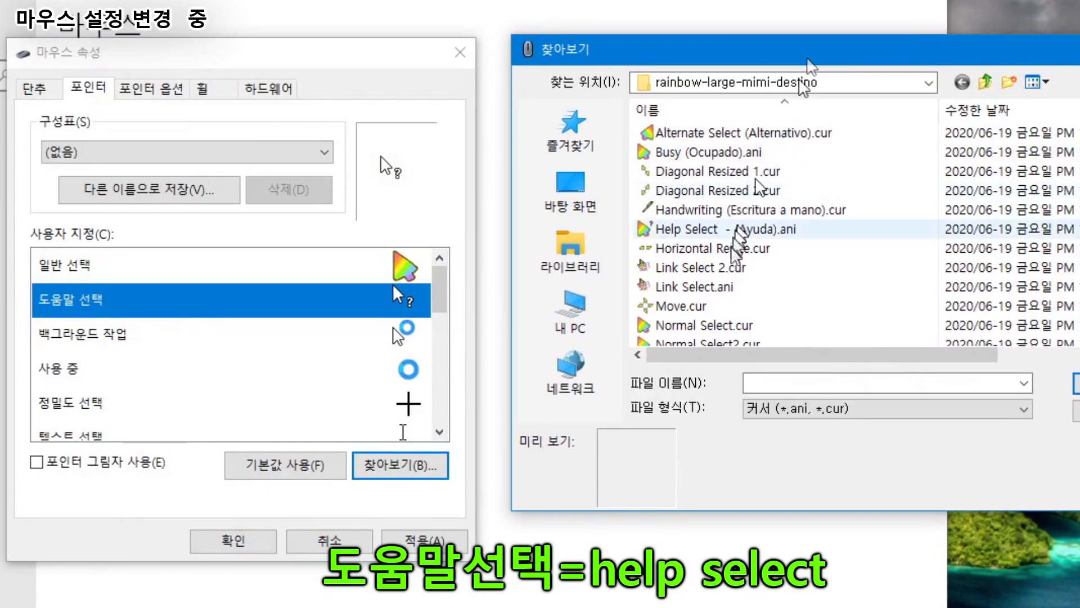
{"action": "left_click", "coordinate": [771, 235]}
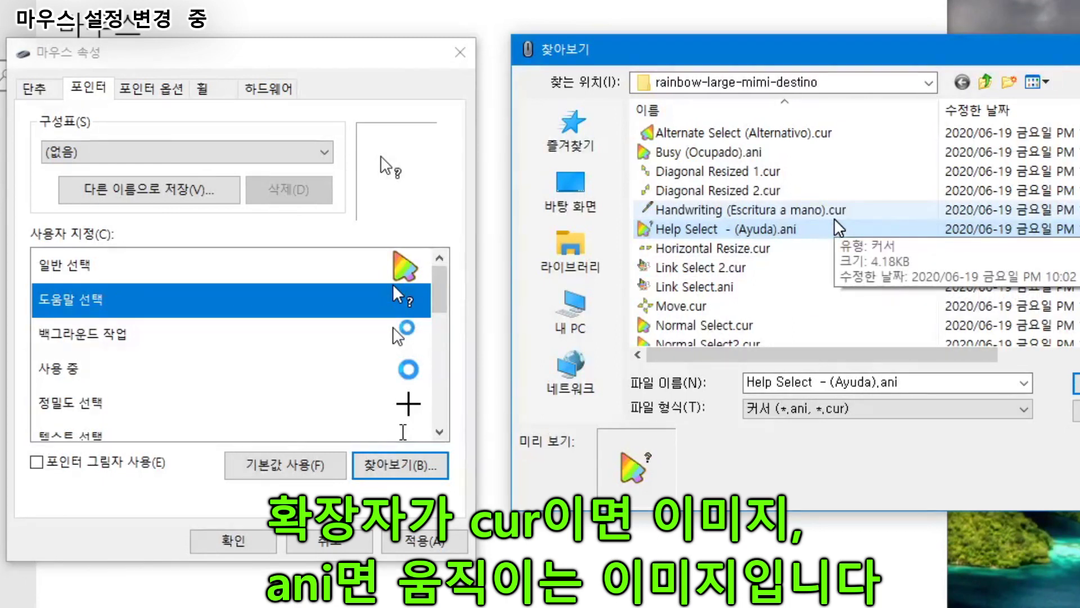
{"action": "double_click", "coordinate": [805, 231]}
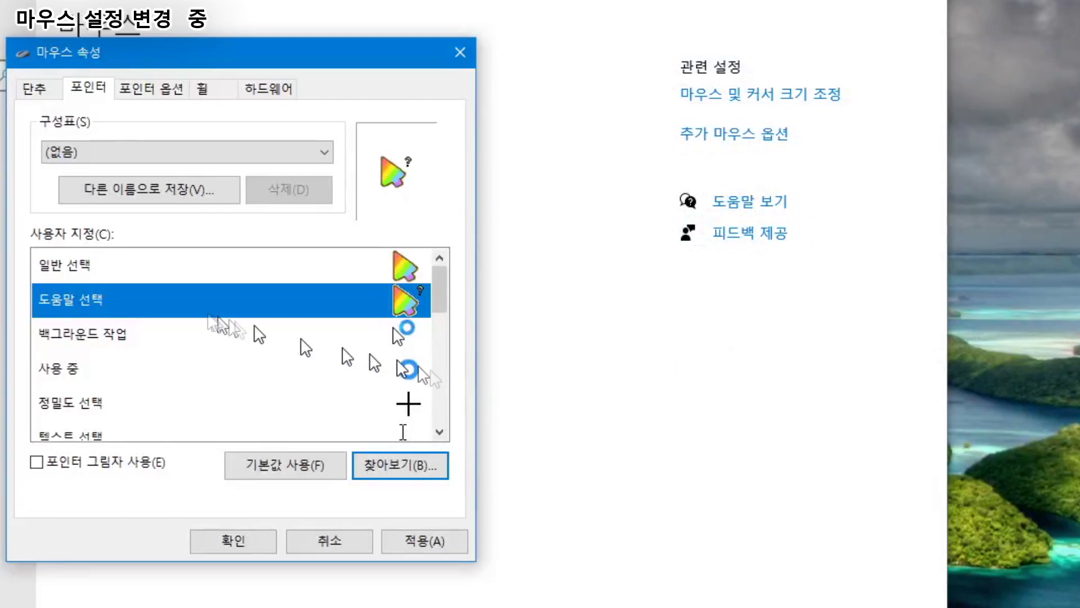
- Preview the two assigned pointers and assign Working in background - Trabajando en segundo plano.ani to the 백그라운드 작업 pointer
{"action": "left_click", "coordinate": [66, 262]}
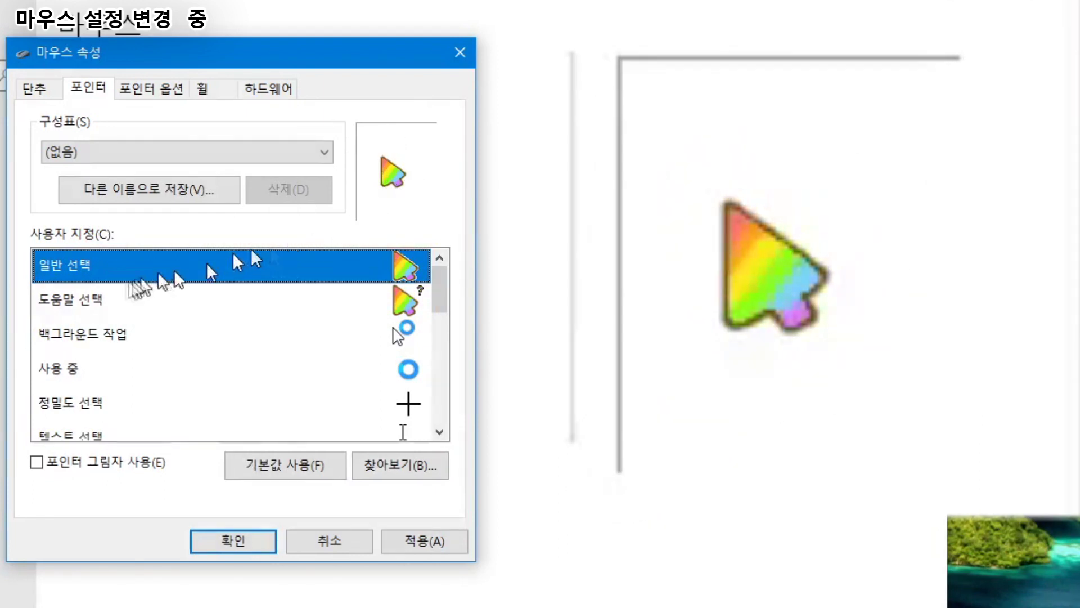
{"action": "left_click", "coordinate": [87, 303]}
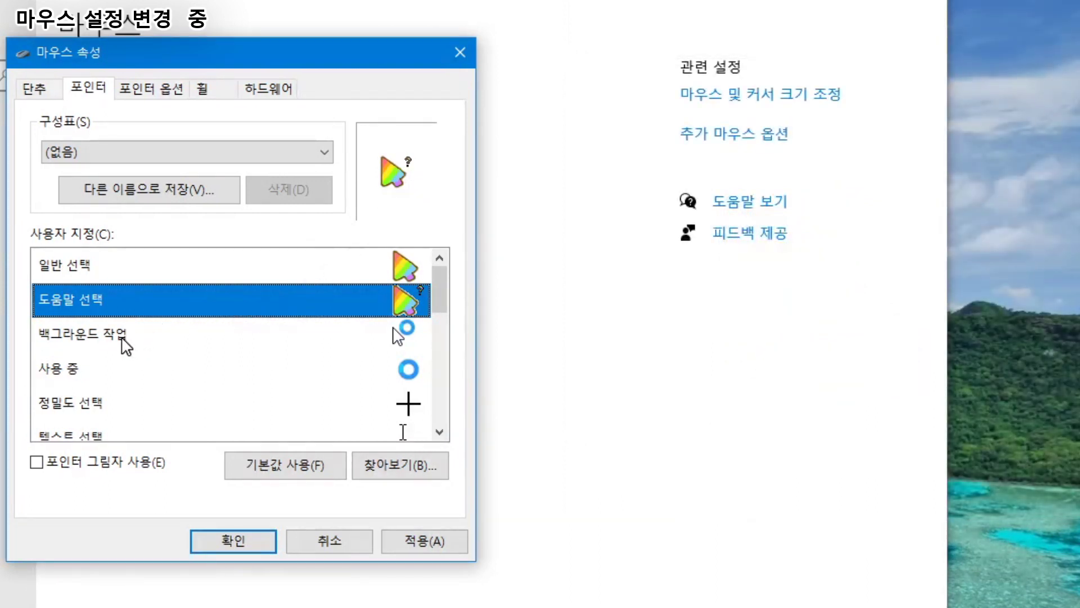
{"action": "left_click", "coordinate": [125, 345]}
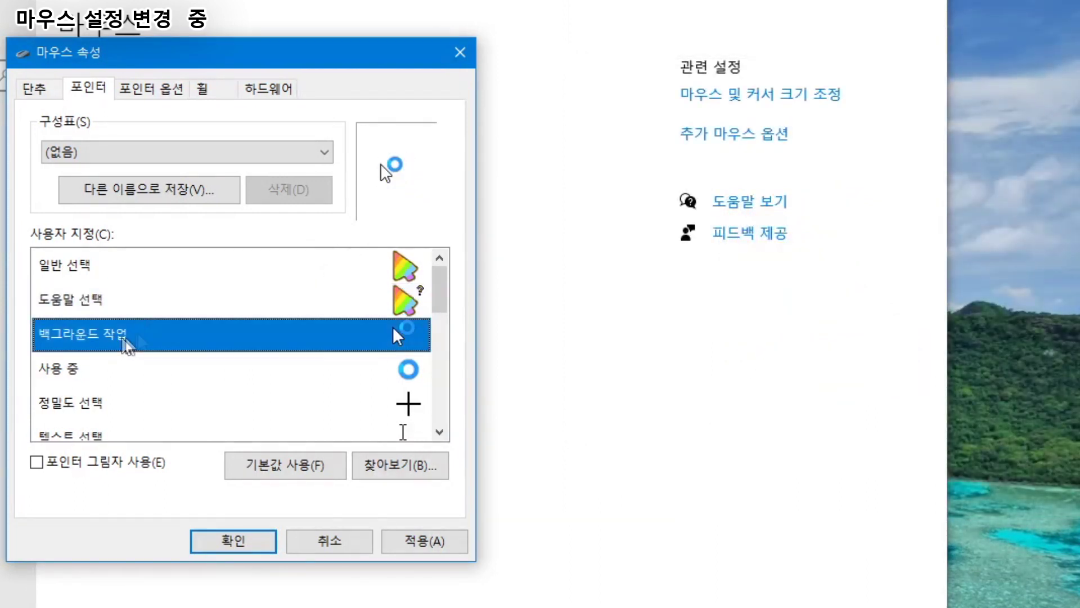
{"action": "left_click", "coordinate": [424, 469]}
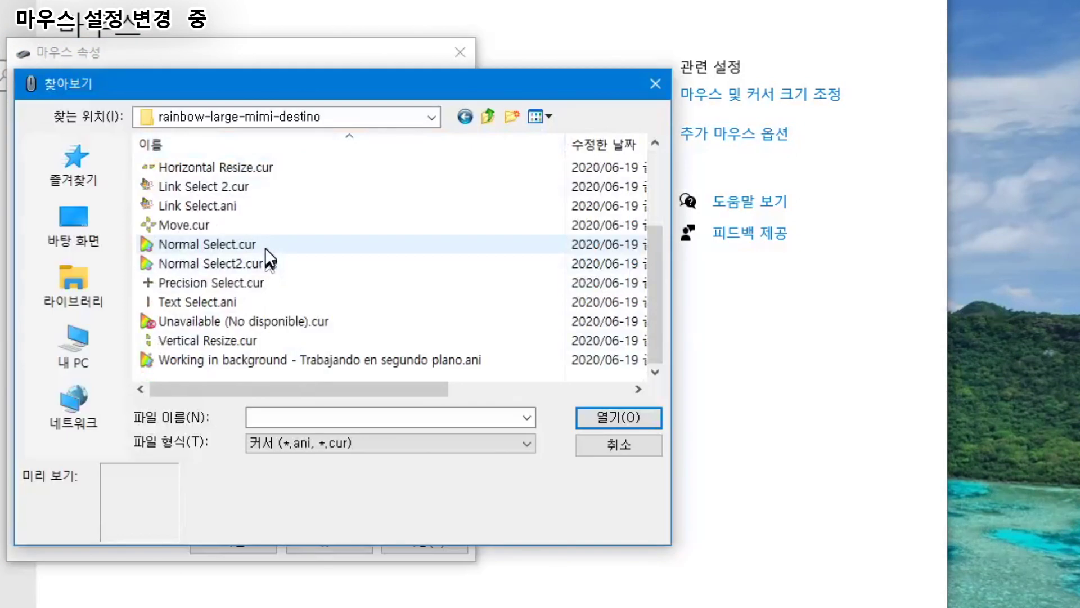
{"action": "double_click", "coordinate": [225, 365]}
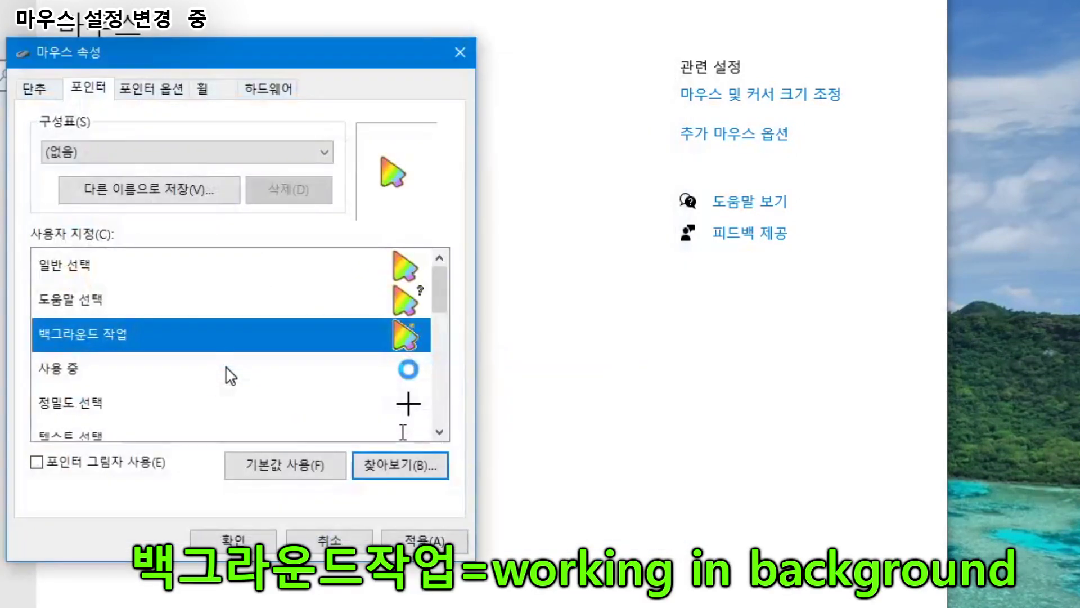
- Assign Busy (Ocupado).ani from the rainbow cursor folder to the 사용 중 (busy) pointer
{"action": "left_click", "coordinate": [120, 371]}
{"action": "left_click", "coordinate": [388, 464]}
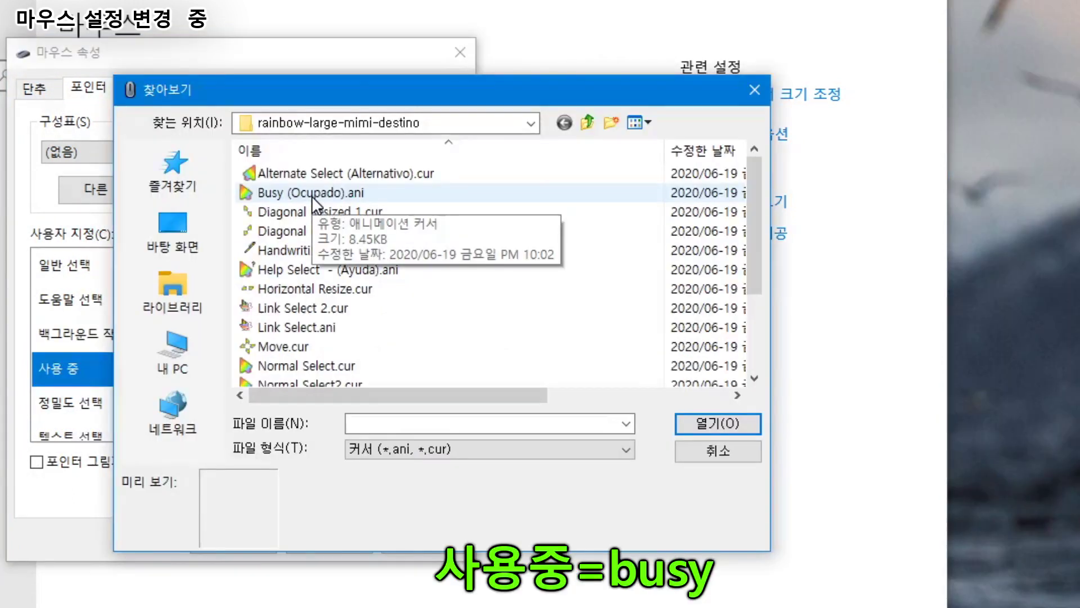
{"action": "double_click", "coordinate": [312, 193]}
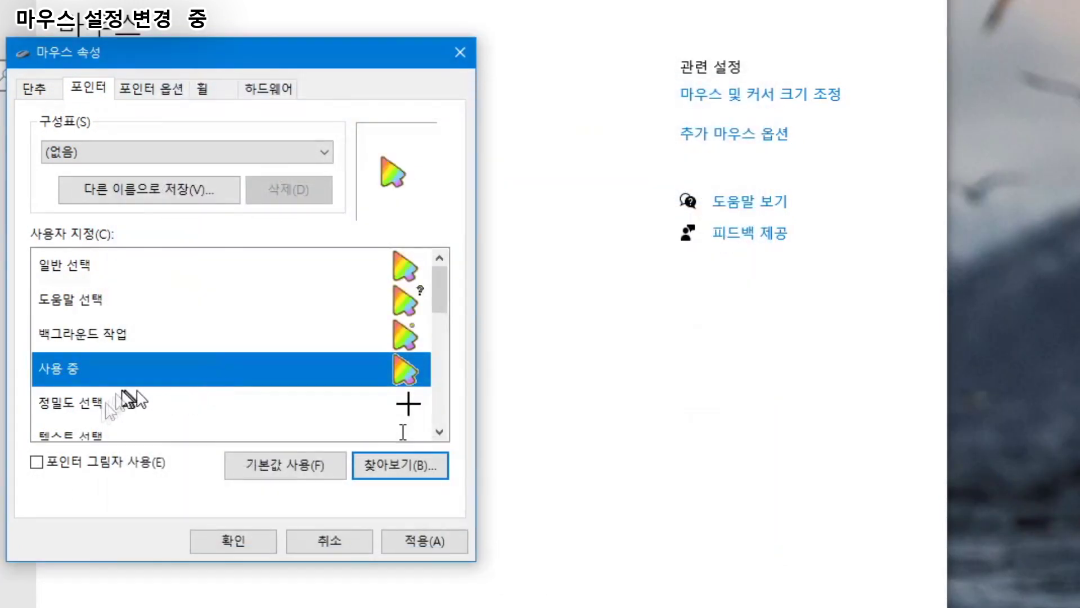
- Assign Precision Select.cur from the rainbow cursor folder to the 정밀도 선택 (precision select) pointer
{"action": "left_click", "coordinate": [96, 403]}
{"action": "scroll", "coordinate": [259, 397], "scroll_direction": "down", "scroll_amount": 1}
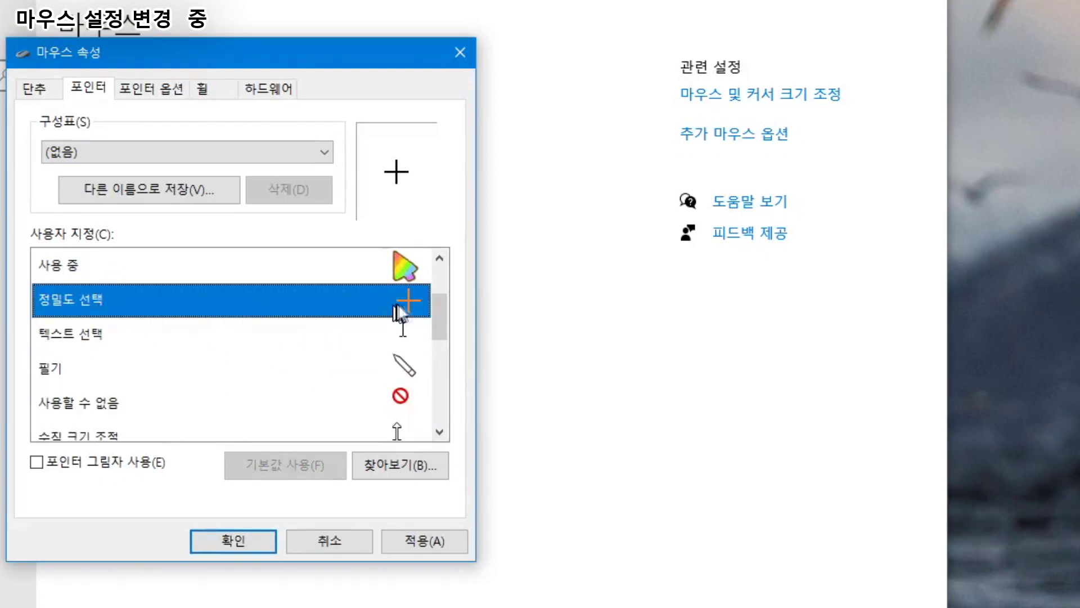
{"action": "left_click", "coordinate": [422, 462]}
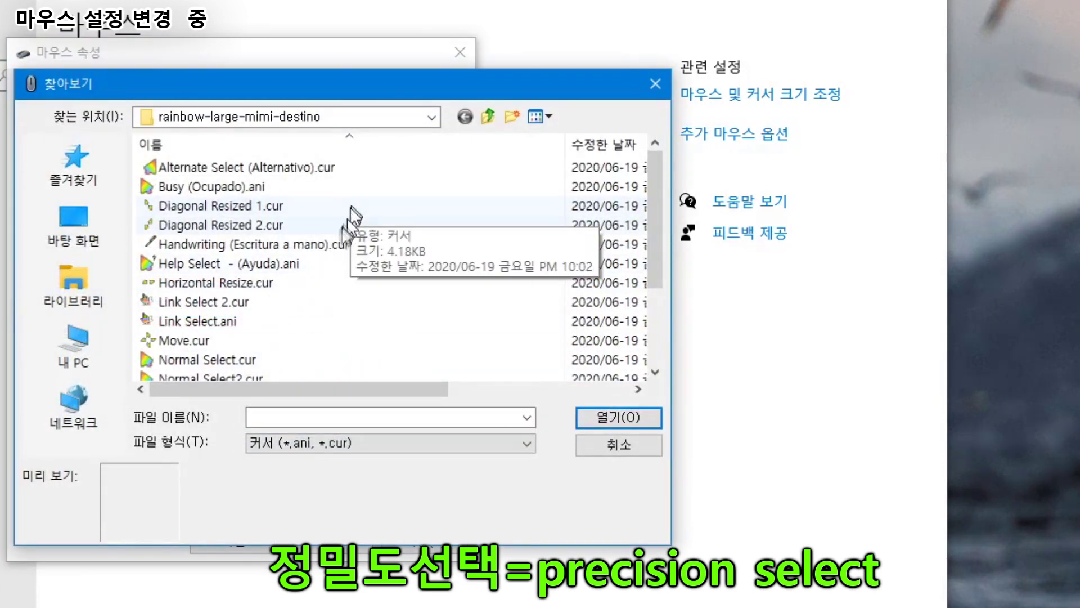
{"action": "scroll", "coordinate": [340, 265], "scroll_direction": "down", "scroll_amount": 2}
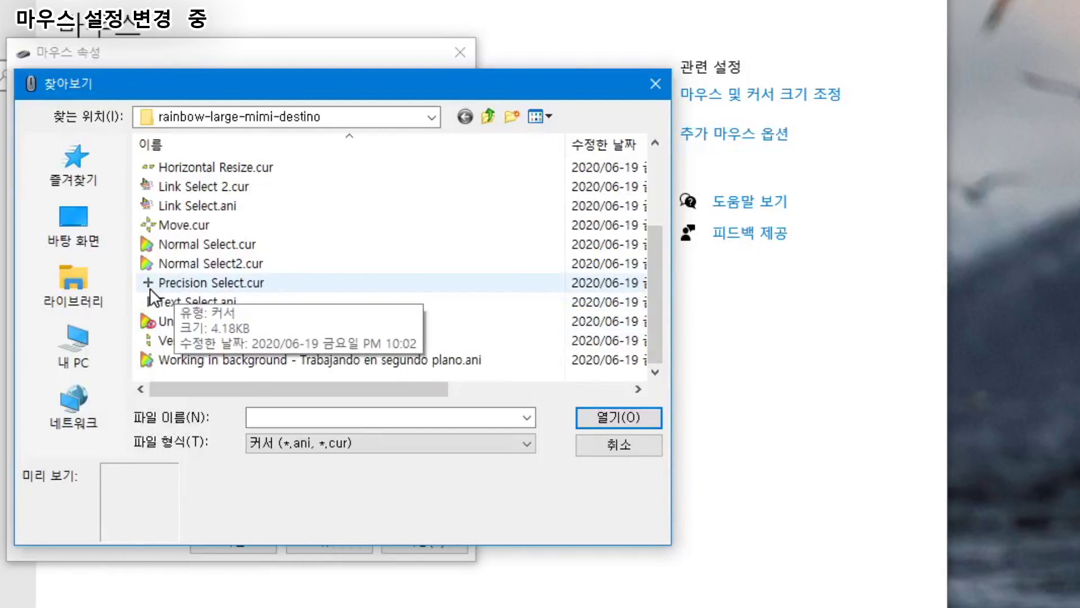
{"action": "double_click", "coordinate": [206, 284]}
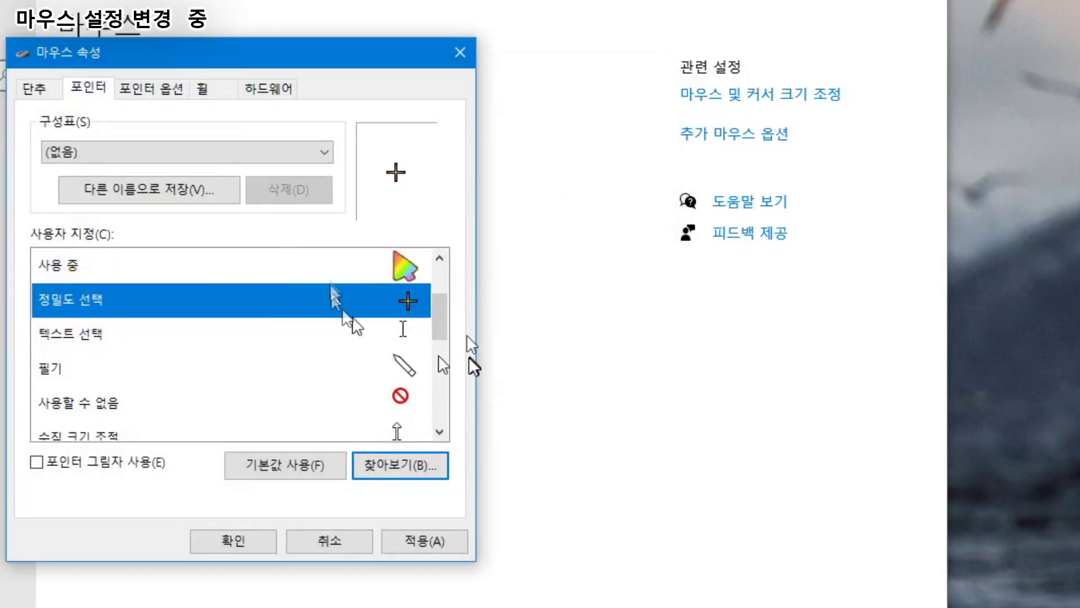
- Assign Text Select.ani to the 텍스트 선택 pointer and Handwriting (Escritura a mano).cur to the 필기 pointer
{"action": "left_click", "coordinate": [139, 338]}
{"action": "left_click", "coordinate": [424, 471]}
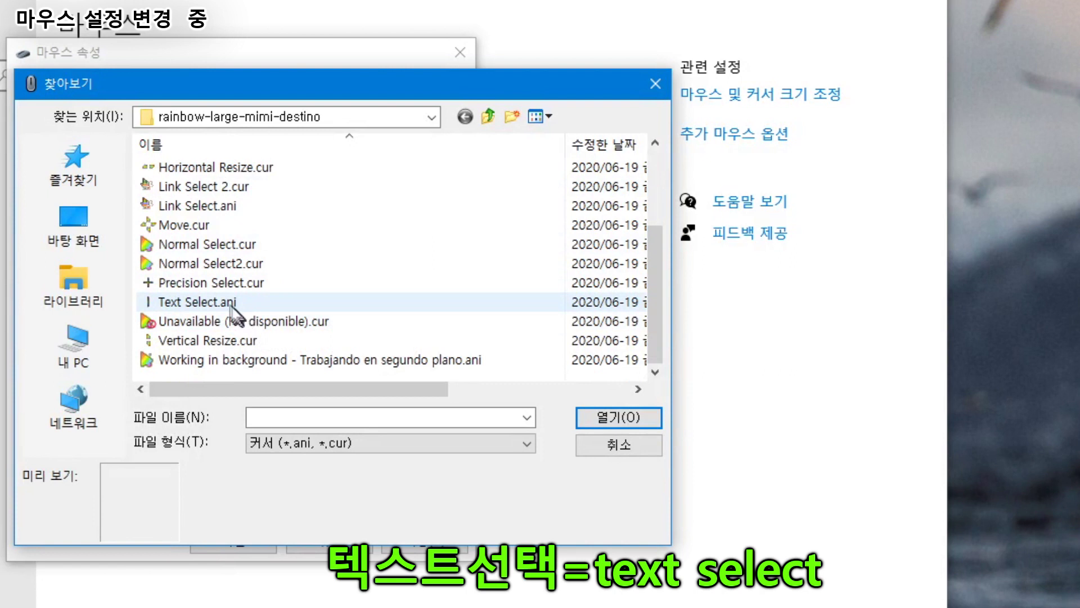
{"action": "double_click", "coordinate": [228, 303]}
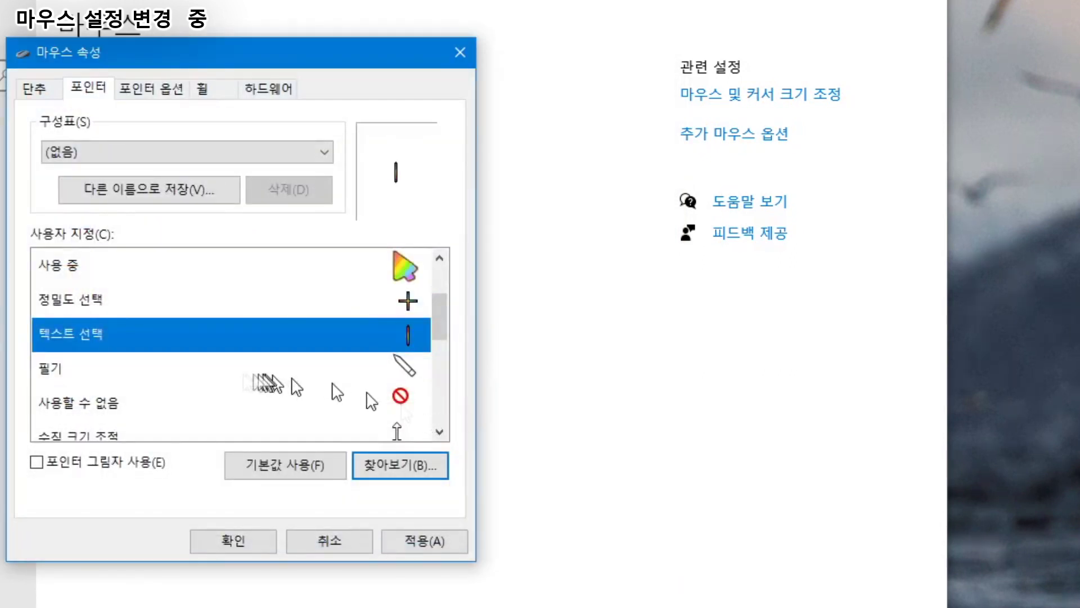
{"action": "left_click", "coordinate": [226, 373]}
{"action": "left_click", "coordinate": [416, 471]}
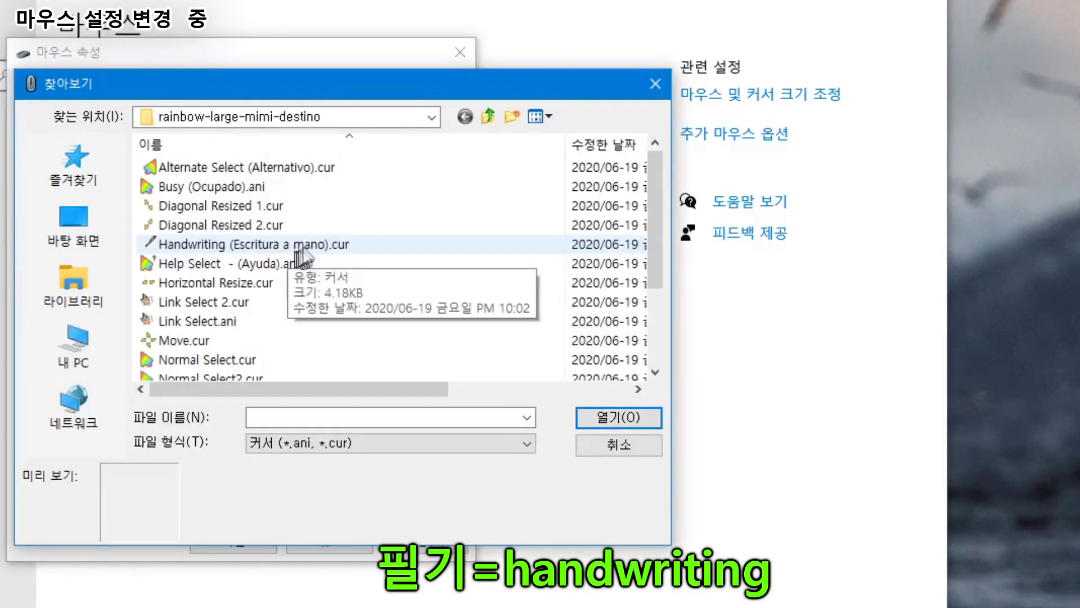
{"action": "double_click", "coordinate": [304, 246]}
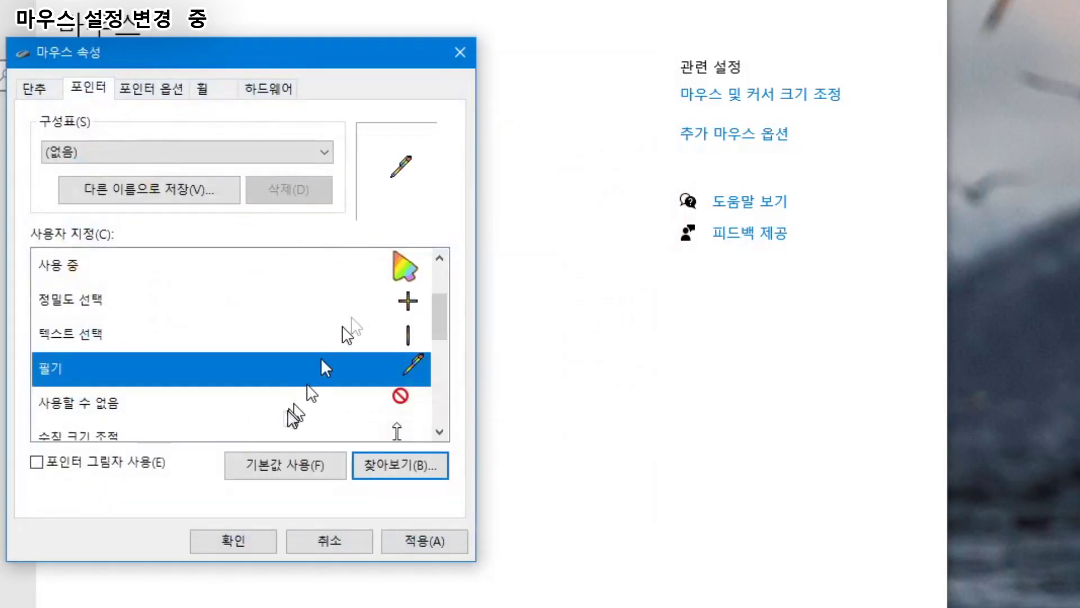
- Assign Unavailable (No disponible).cur to the 사용할 수 없음 pointer and Vertical Resize.cur to the 수직 크기 조절 pointer
{"action": "left_click", "coordinate": [228, 395]}
{"action": "left_click", "coordinate": [424, 464]}
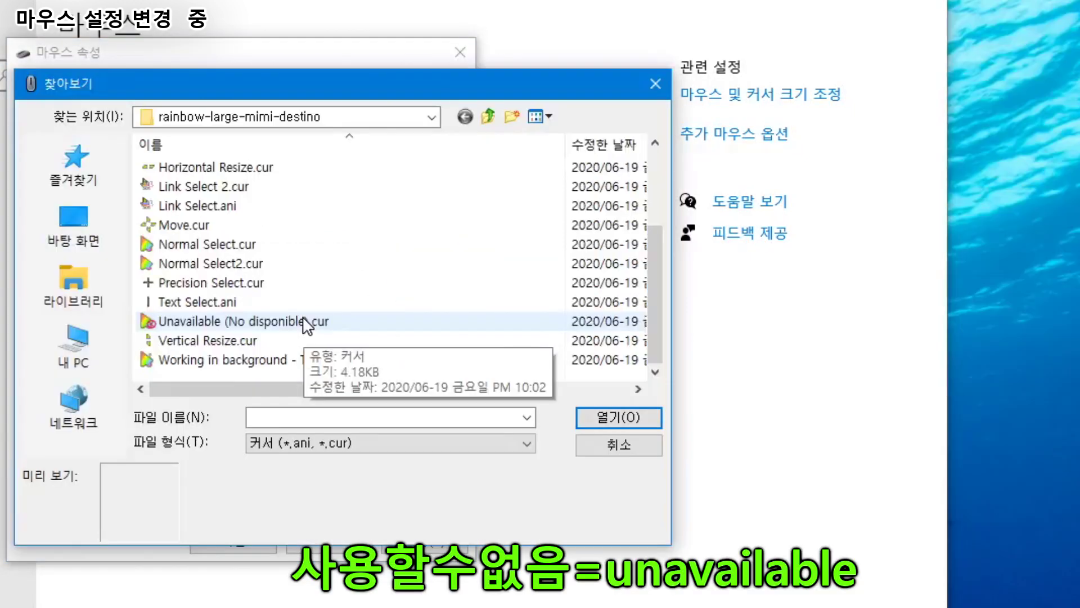
{"action": "double_click", "coordinate": [308, 322]}
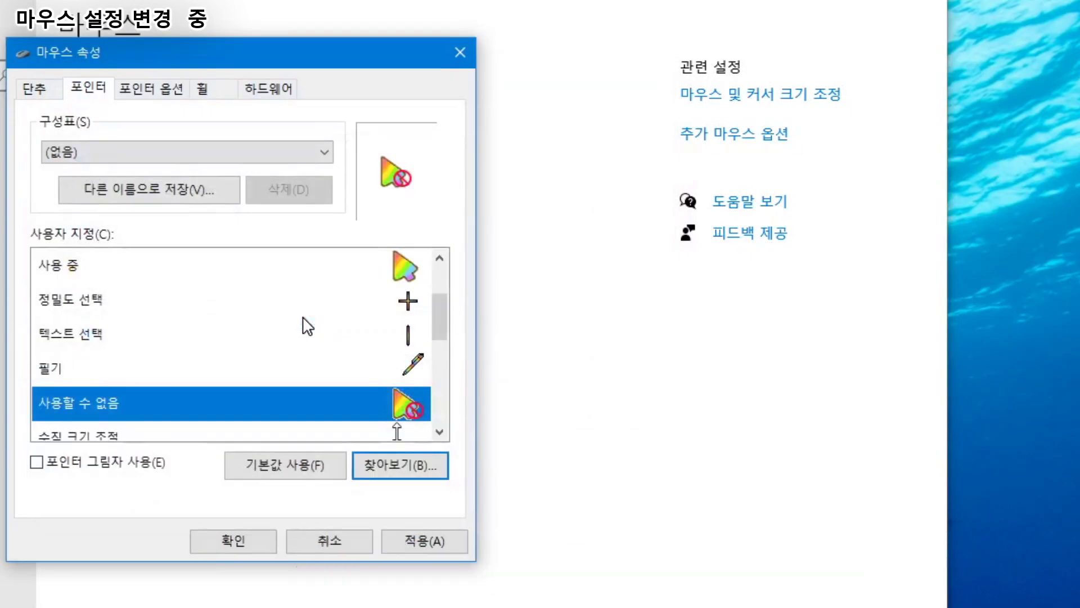
{"action": "scroll", "coordinate": [116, 346], "scroll_direction": "down", "scroll_amount": 1}
{"action": "left_click", "coordinate": [115, 337]}
{"action": "left_click", "coordinate": [398, 466]}
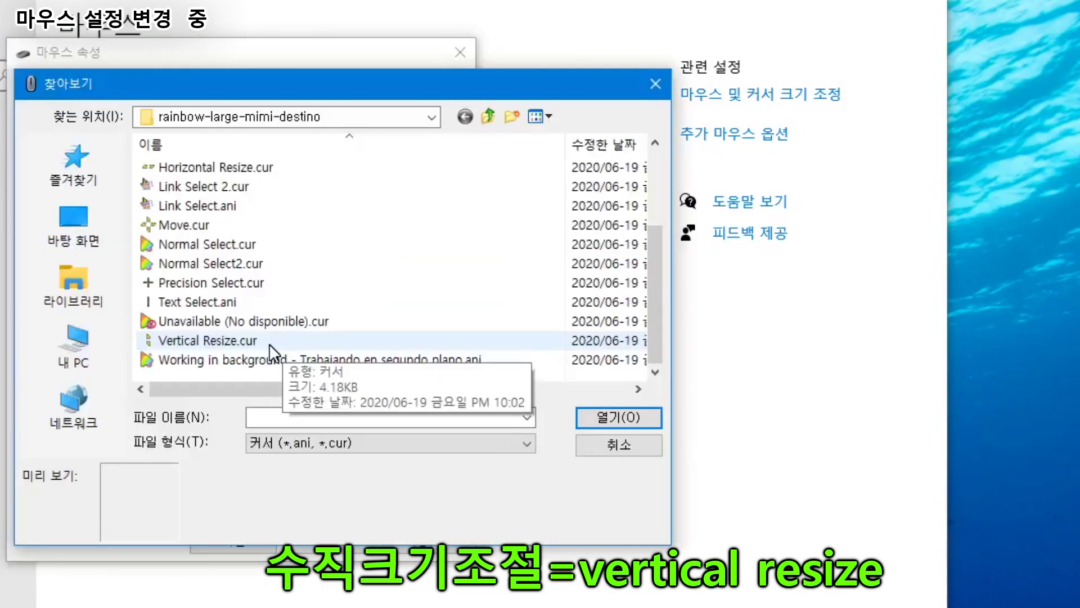
{"action": "double_click", "coordinate": [270, 350]}
- Assign Horizontal Resize.cur to the 수평 크기 조절 pointer and Diagonal Resized 1.cur to the 대각선 방향 크기 조절 1 pointer
{"action": "left_click", "coordinate": [217, 368]}
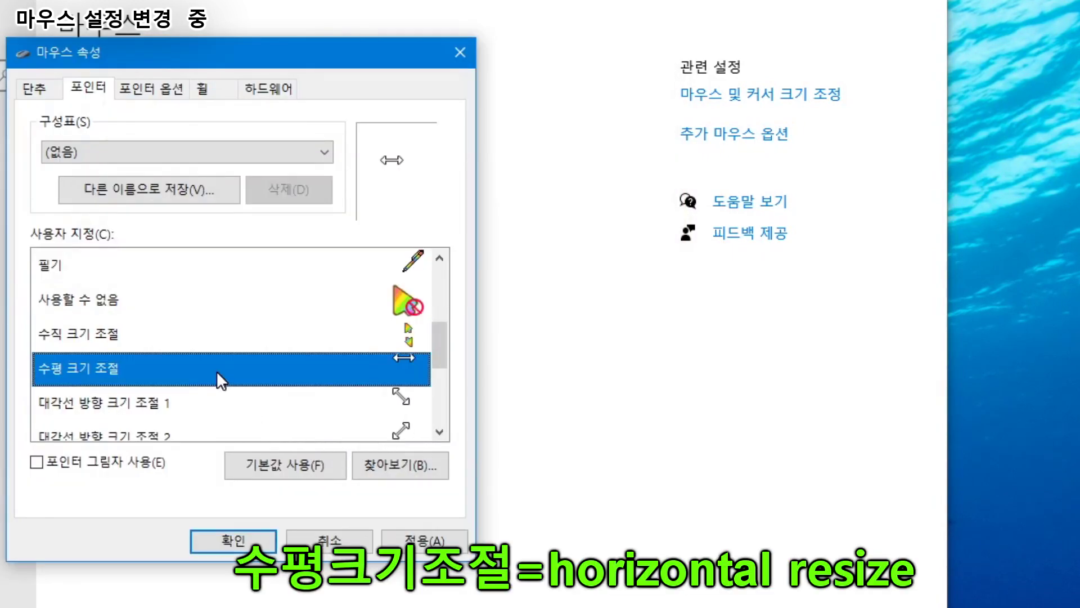
{"action": "left_click", "coordinate": [398, 465]}
{"action": "double_click", "coordinate": [249, 227]}
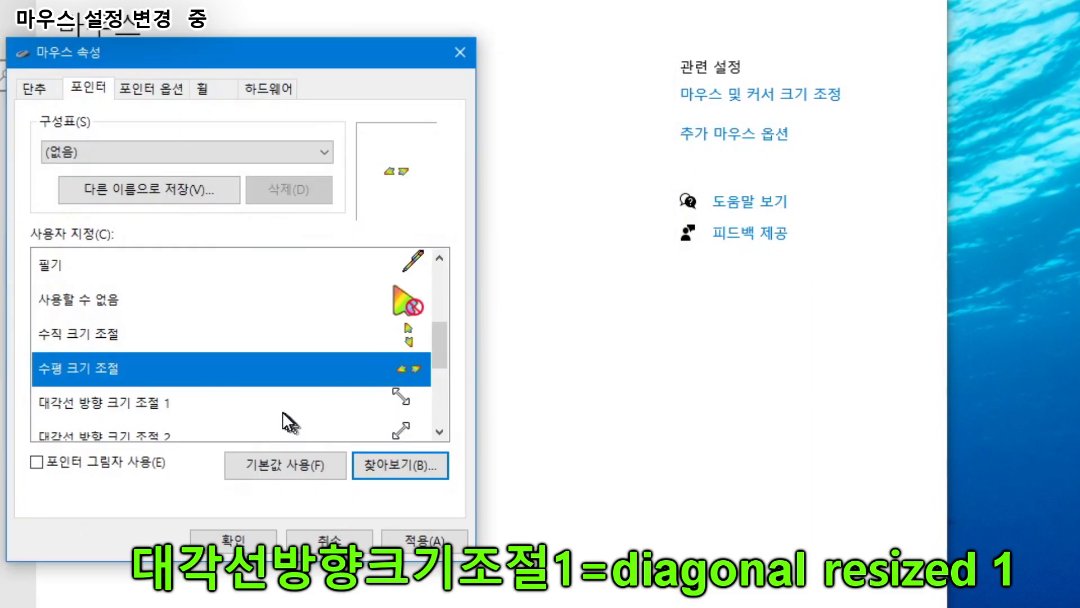
{"action": "left_click", "coordinate": [287, 415]}
{"action": "scroll", "coordinate": [342, 418], "scroll_direction": "down", "scroll_amount": 1}
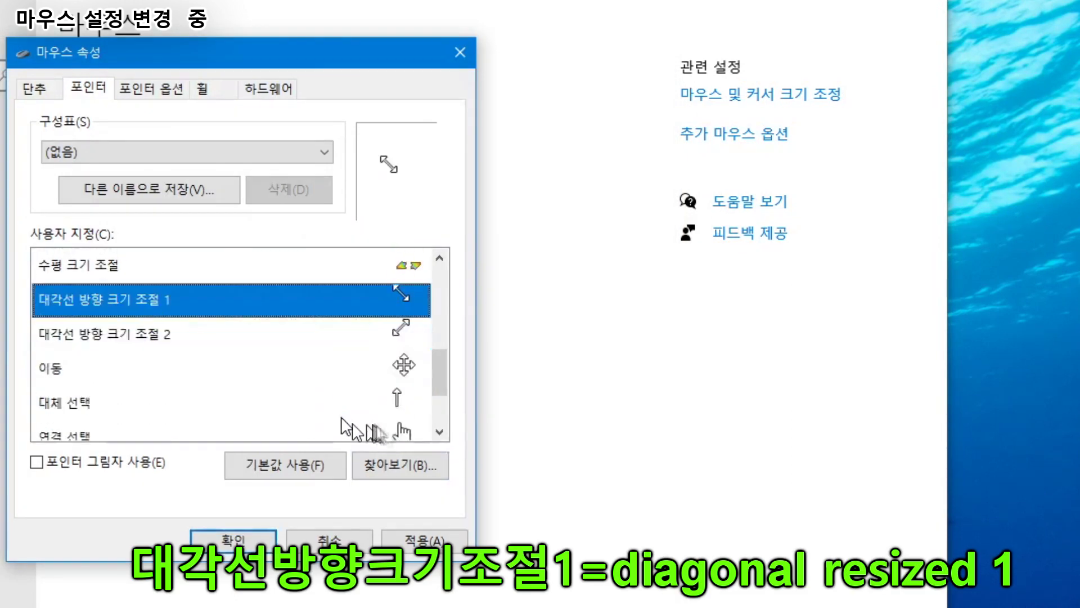
{"action": "left_click", "coordinate": [416, 467]}
{"action": "double_click", "coordinate": [269, 212]}
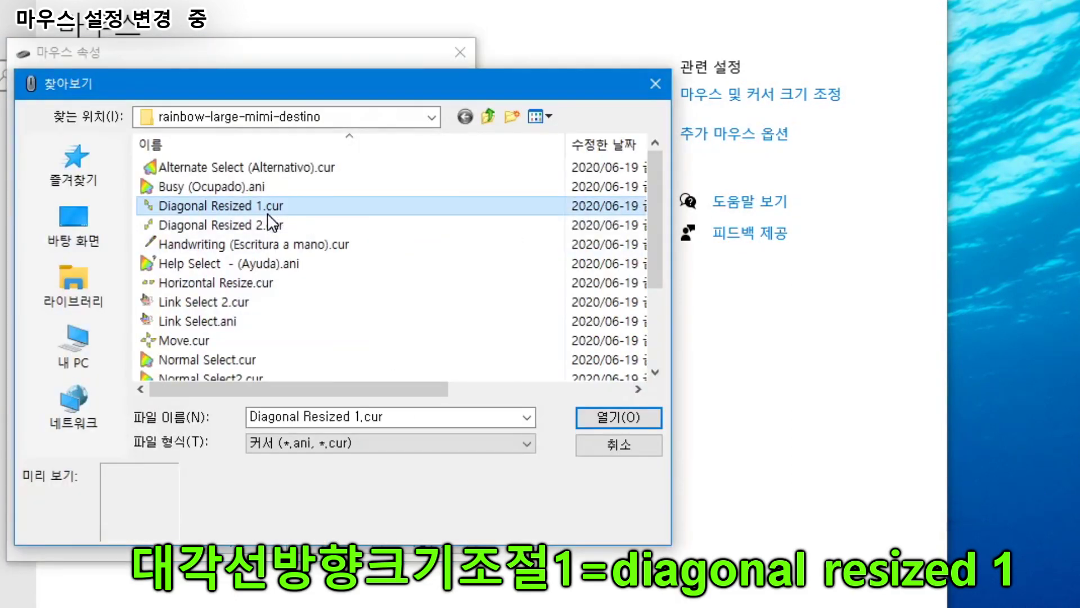
- Assign Alternate Select (Alternativo).cur to the 대체 선택 pointer and Link Select.ani to the 연결 선택 pointer
{"action": "left_click", "coordinate": [269, 374]}
{"action": "left_click", "coordinate": [389, 470]}
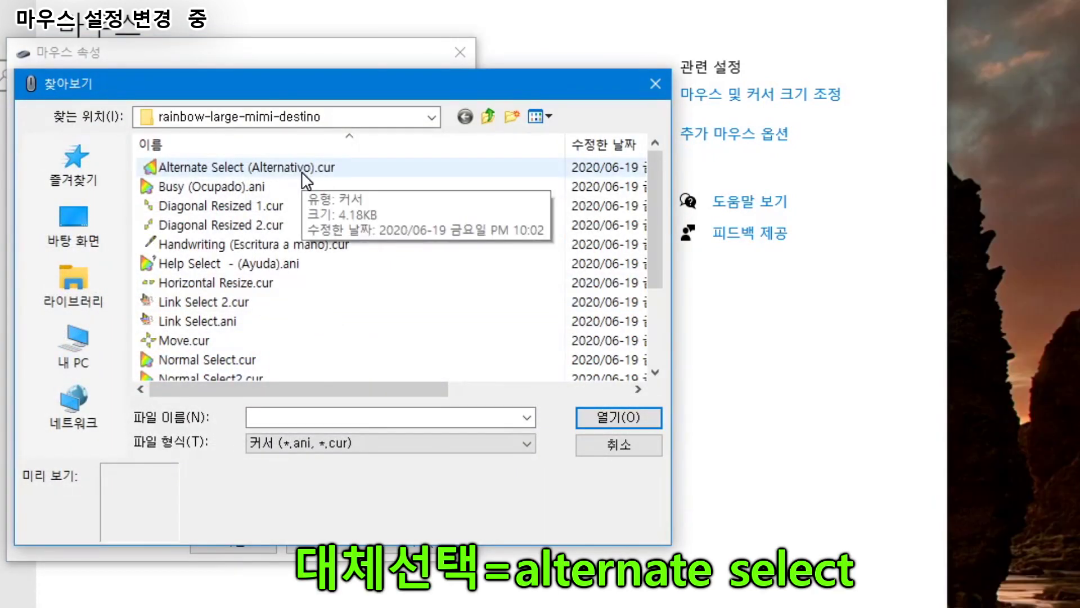
{"action": "double_click", "coordinate": [302, 169]}
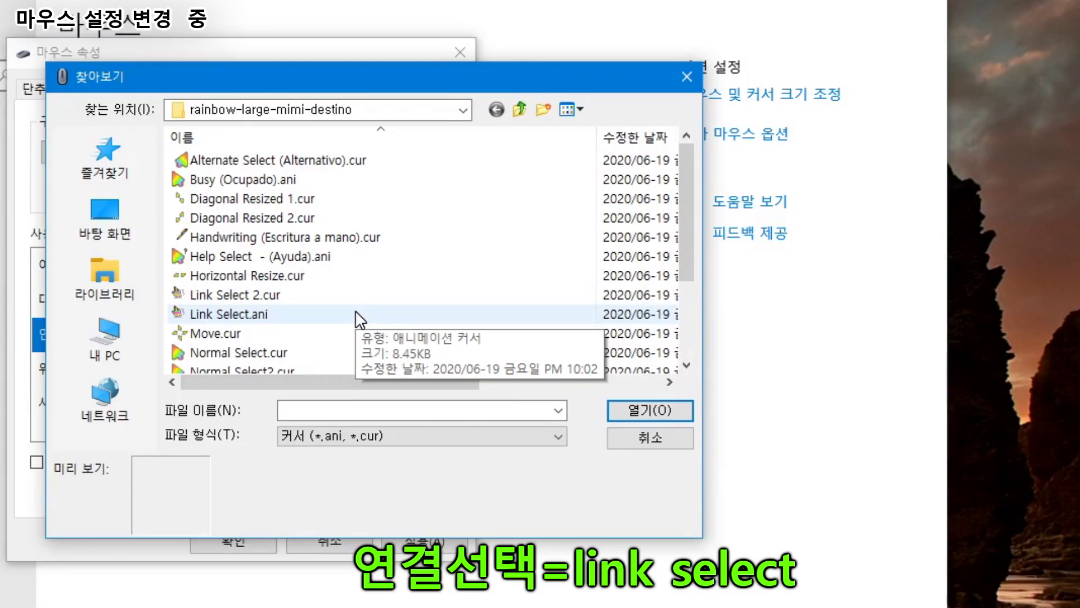
{"action": "double_click", "coordinate": [284, 314]}
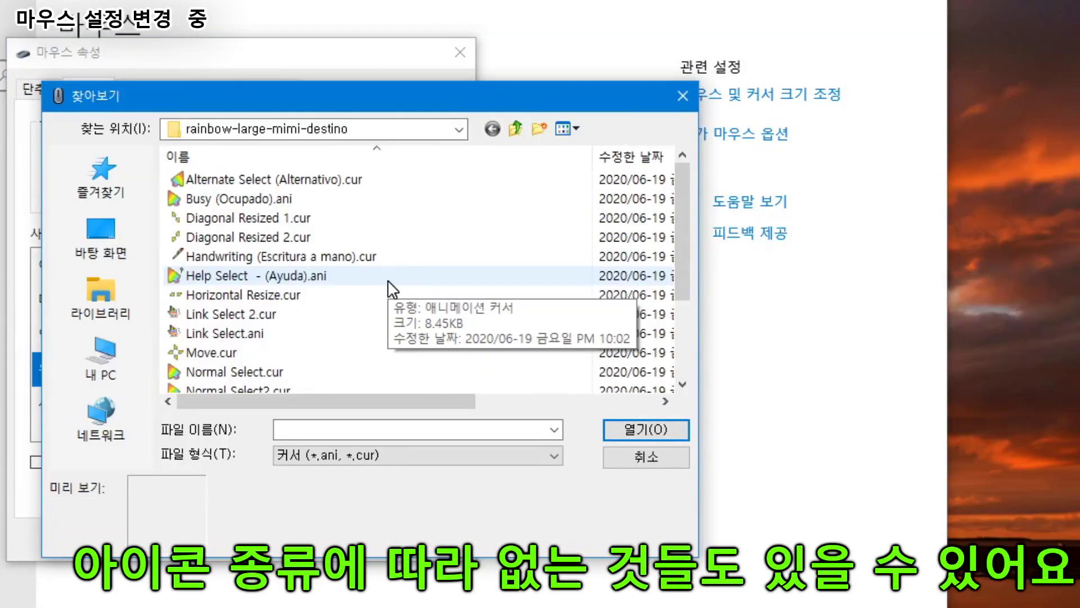
- Assign Help Select - (Ayuda).ani to both the 위치 선택 (location select) and 사용자 선택 (person select) pointers
{"action": "double_click", "coordinate": [278, 276]}
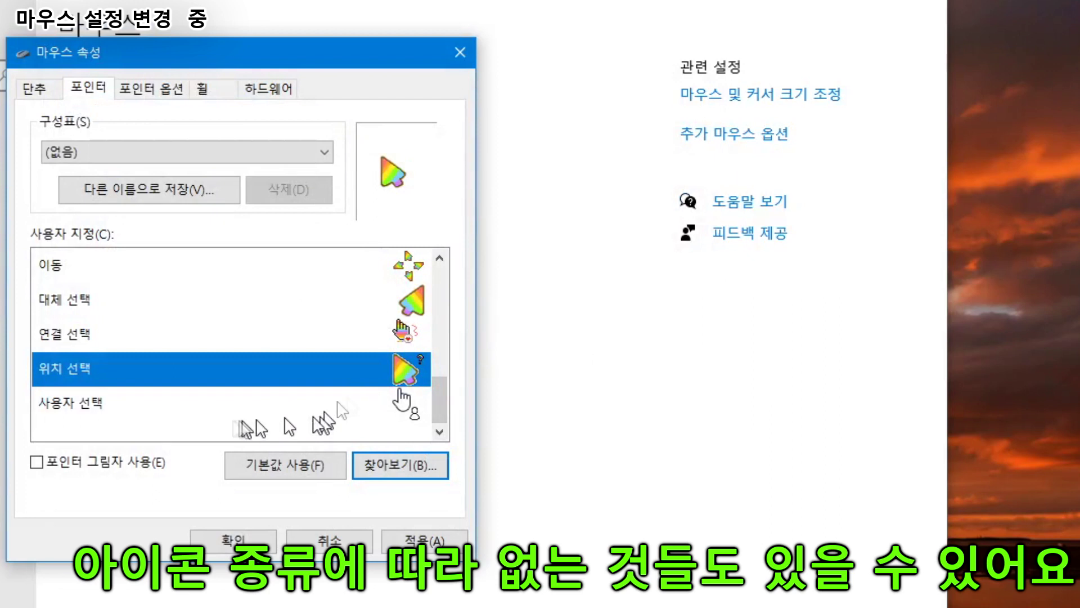
{"action": "key", "text": "Return"}
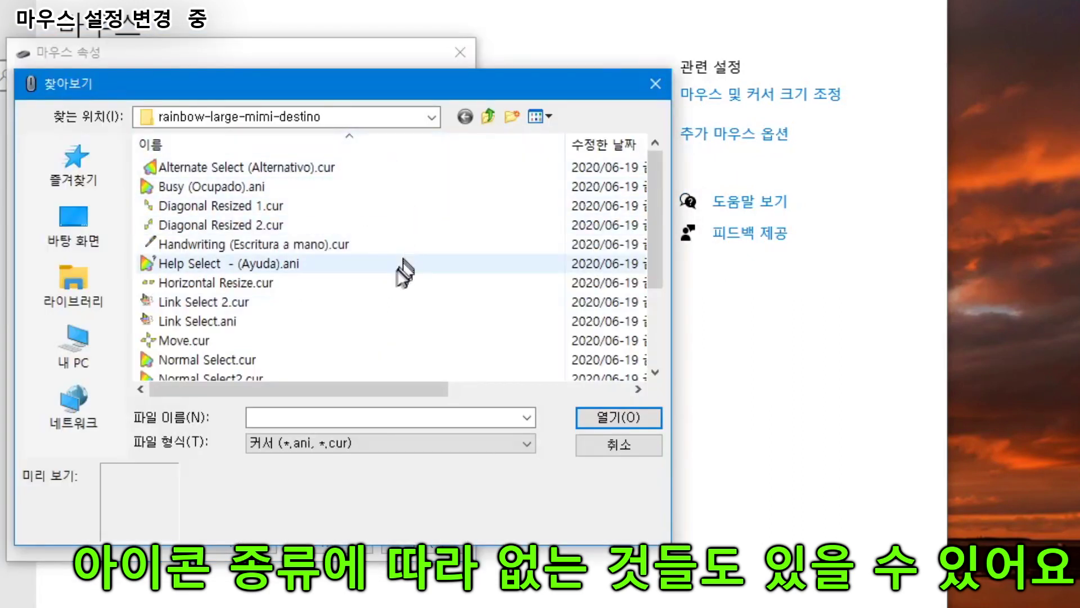
{"action": "double_click", "coordinate": [257, 267]}
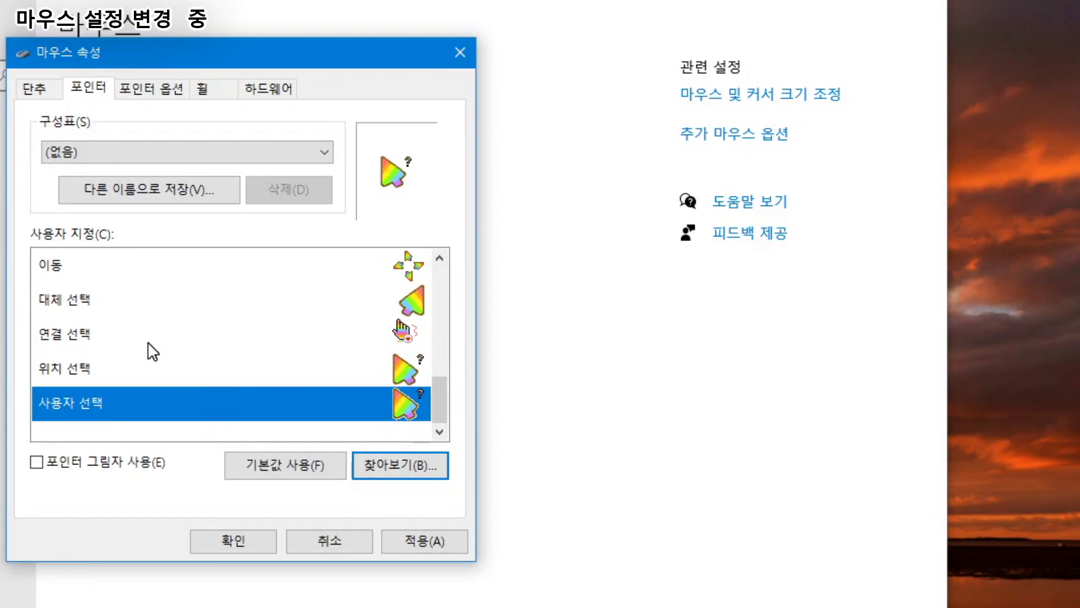
- Review and apply the assigned pointers, closing the mouse properties, and shrink the settings window diagonally to try the resize pointer
{"action": "scroll", "coordinate": [151, 352], "scroll_direction": "up", "scroll_amount": 5}
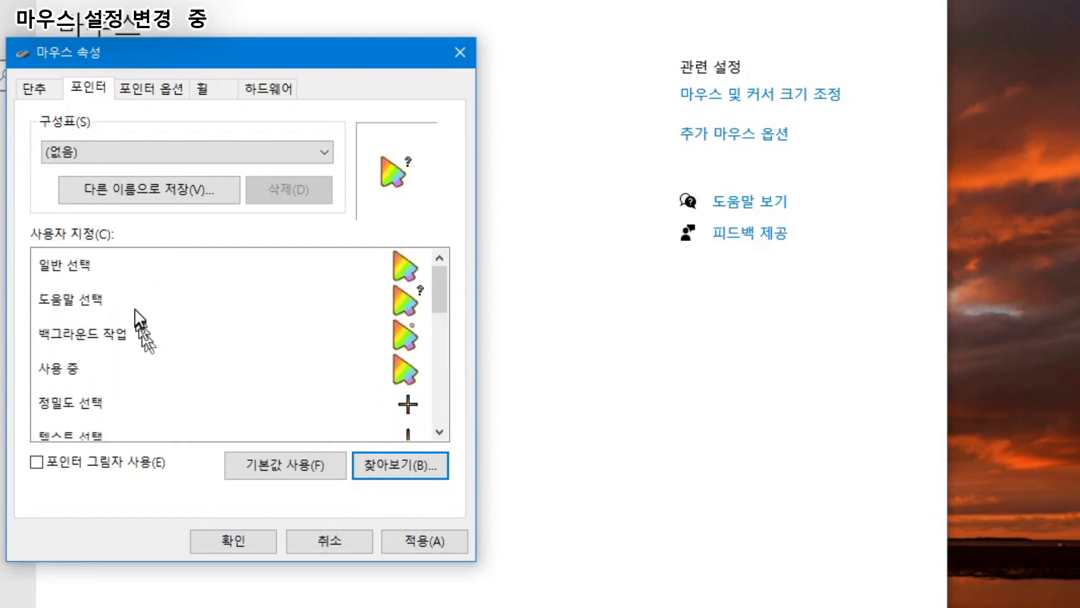
{"action": "scroll", "coordinate": [191, 376], "scroll_direction": "down", "scroll_amount": 1}
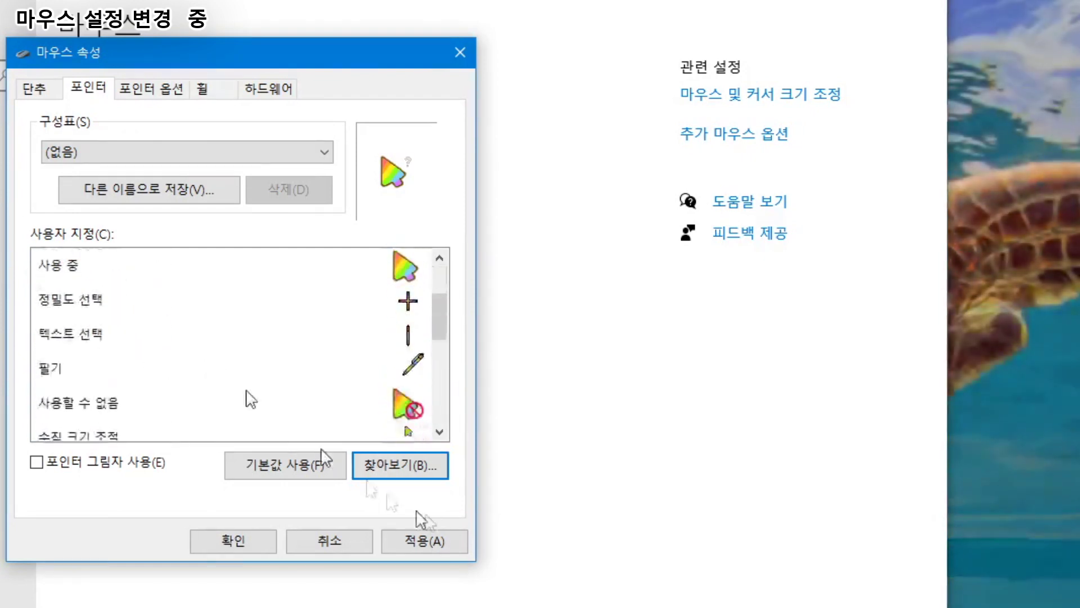
{"action": "left_click", "coordinate": [426, 543]}
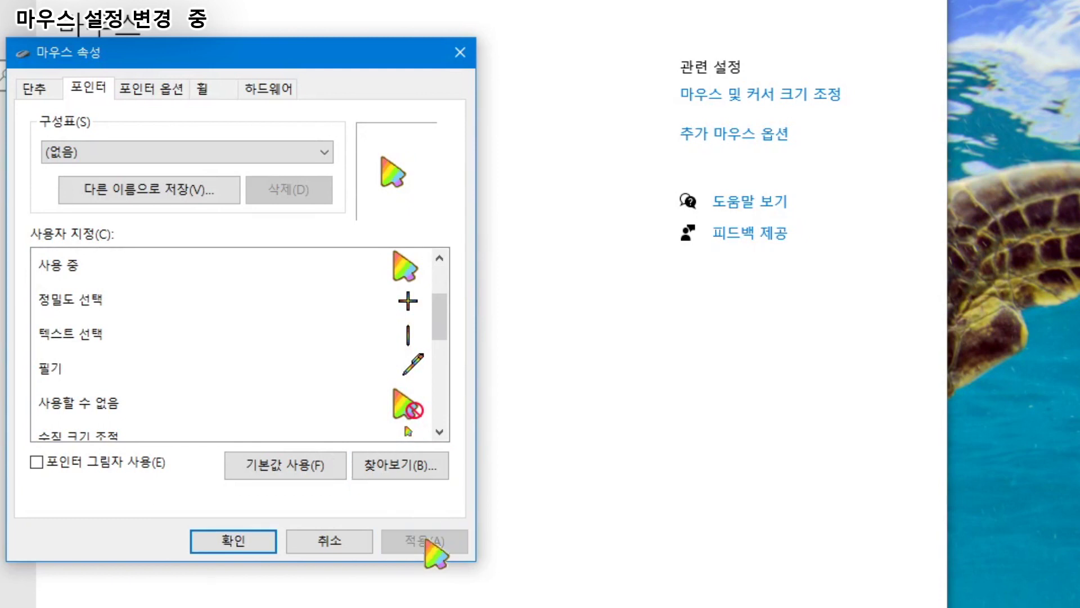
{"action": "left_click", "coordinate": [236, 543]}
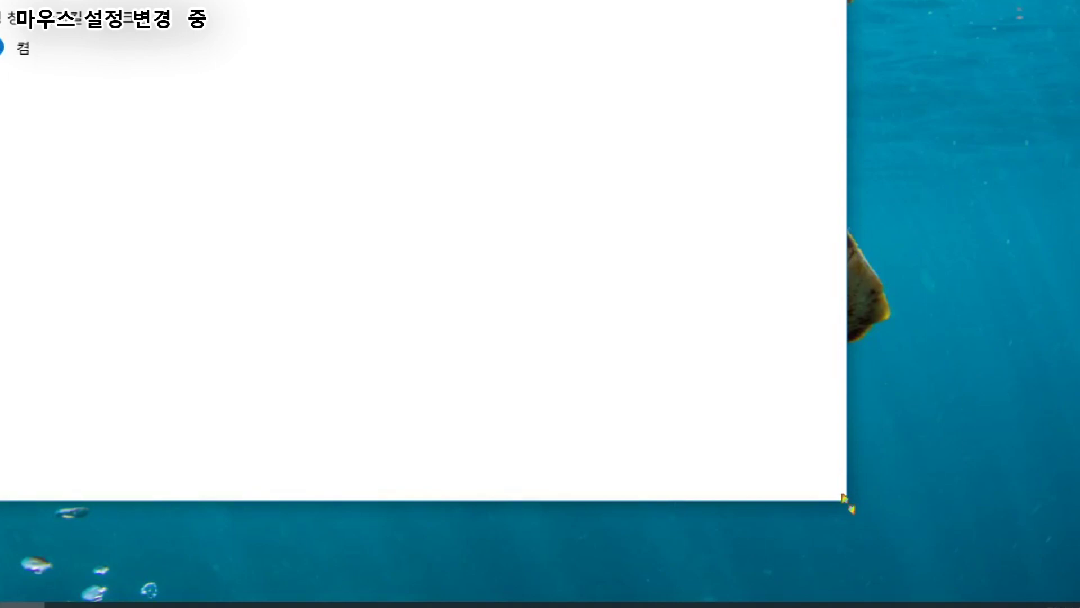
{"action": "left_click_drag", "start_coordinate": [845, 498], "coordinate": [458, 130]}
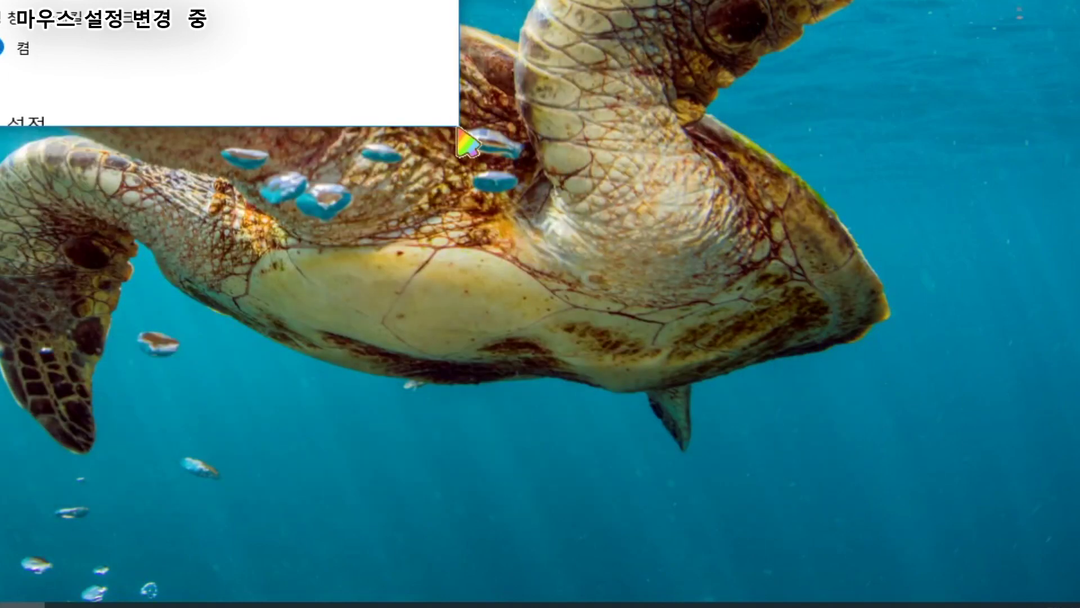